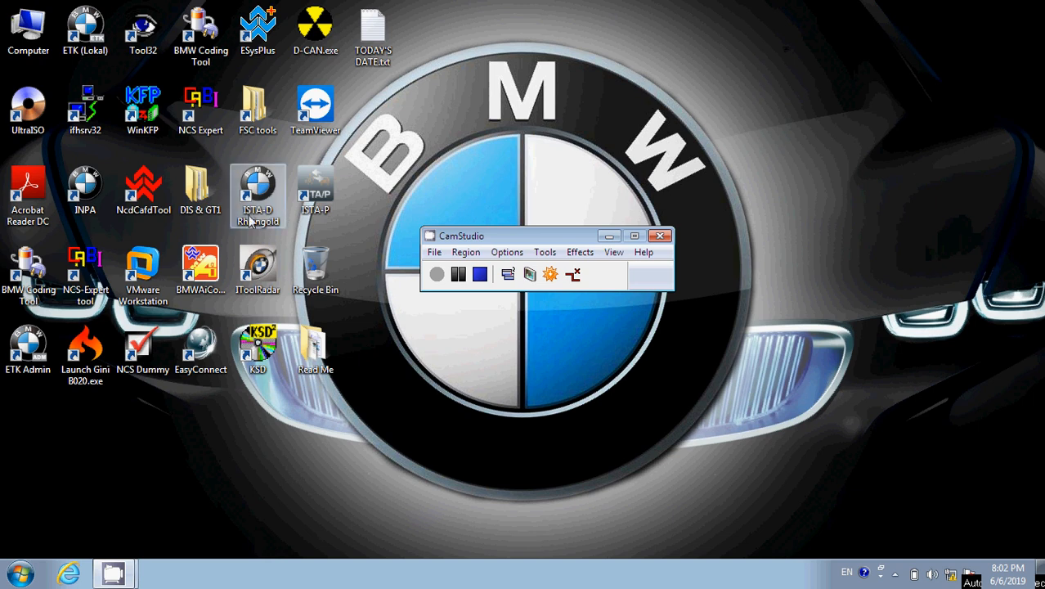
Launch ISTA-D Rheingold and confirm Ediabas default settings (ediabas.ini) as the vehicle interface type.
click(252, 223)
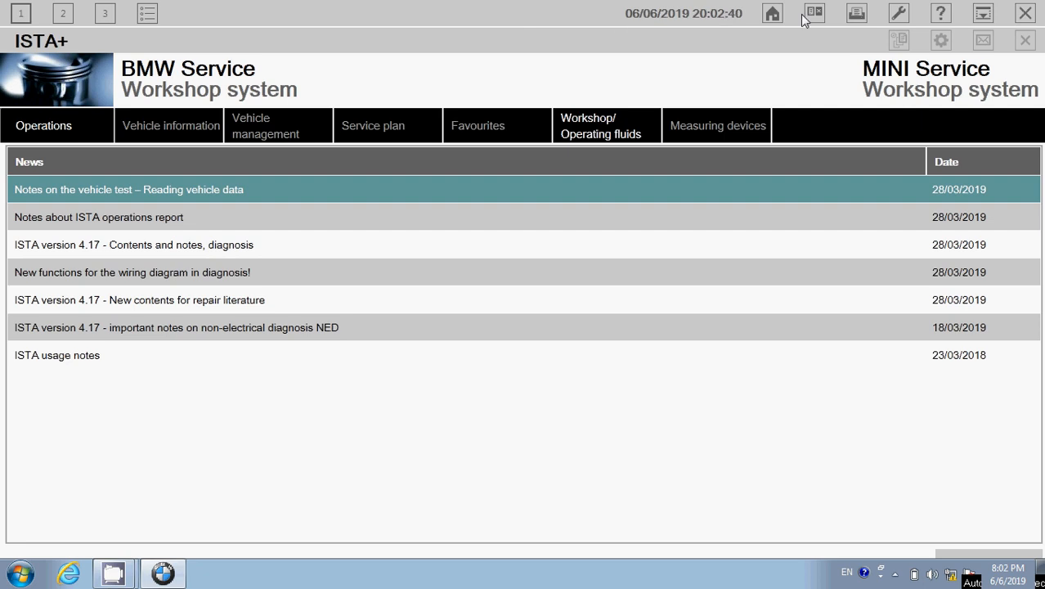
click(905, 27)
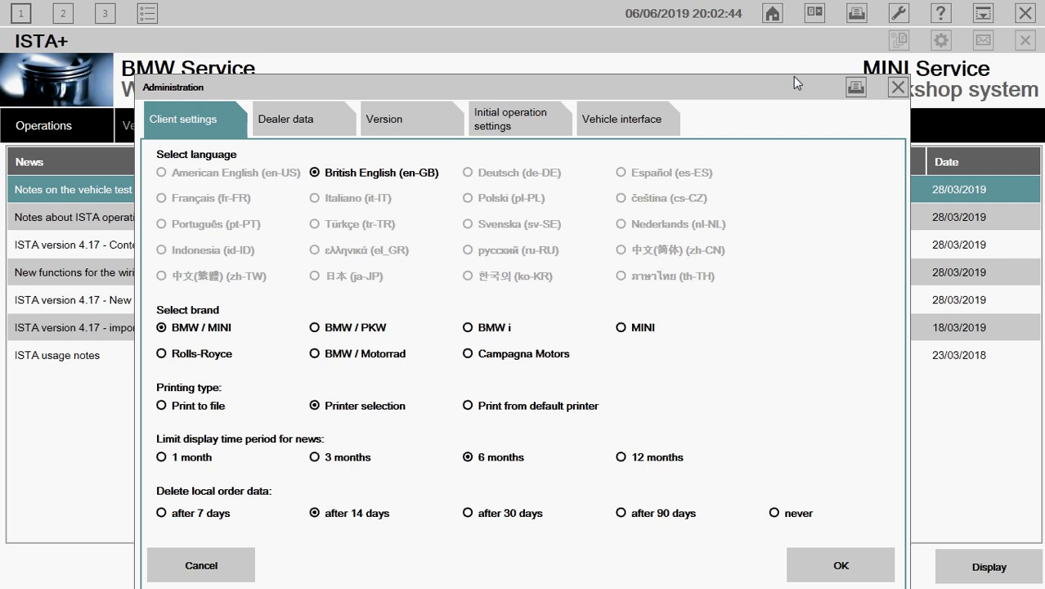
click(628, 129)
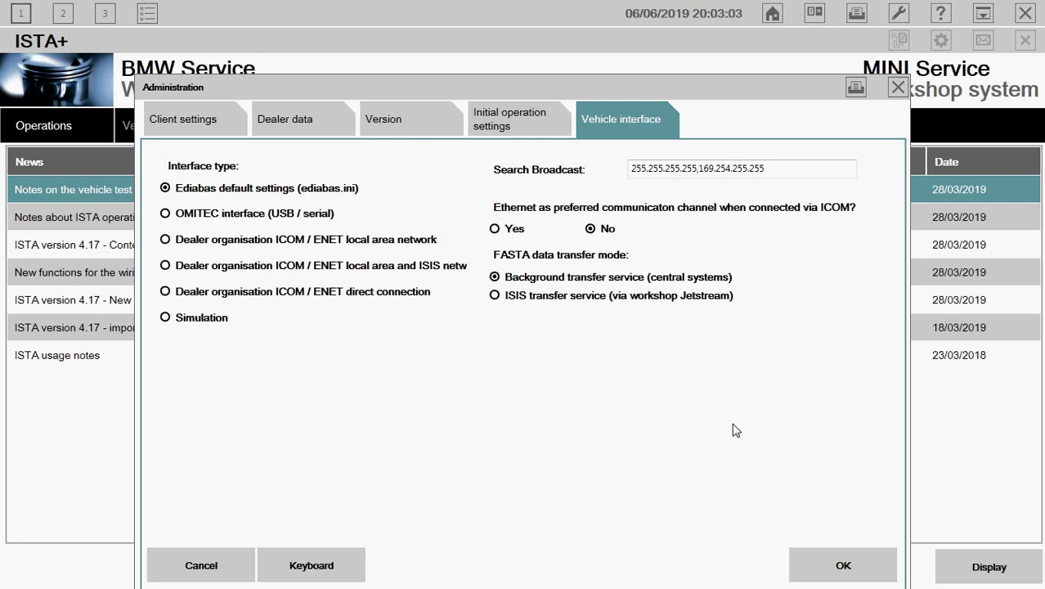
click(859, 570)
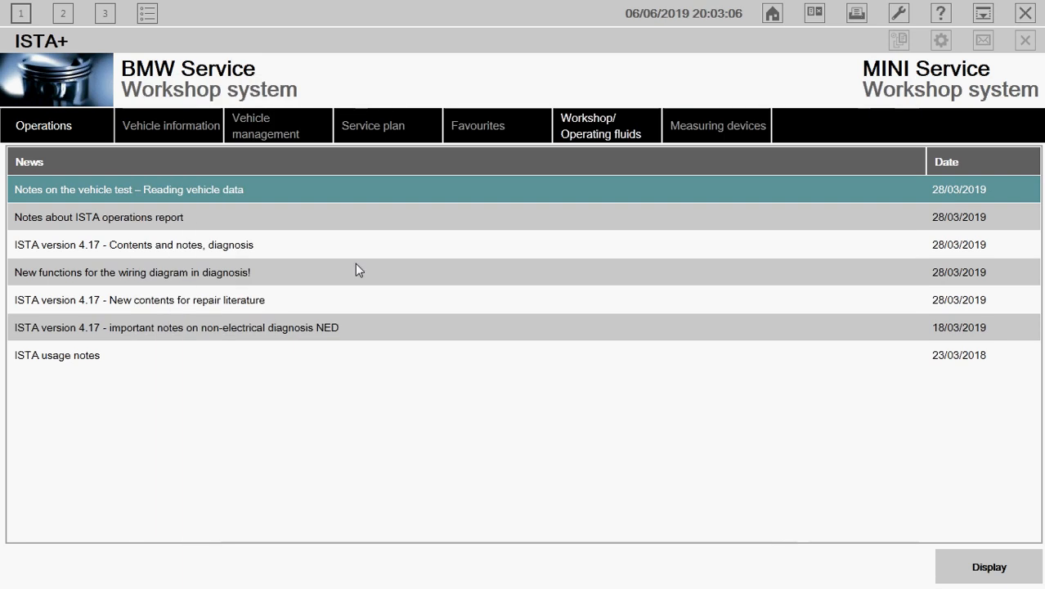
Start a new operation that reads out the vehicle data with complete identification, and acknowledge the communication errors.
click(72, 134)
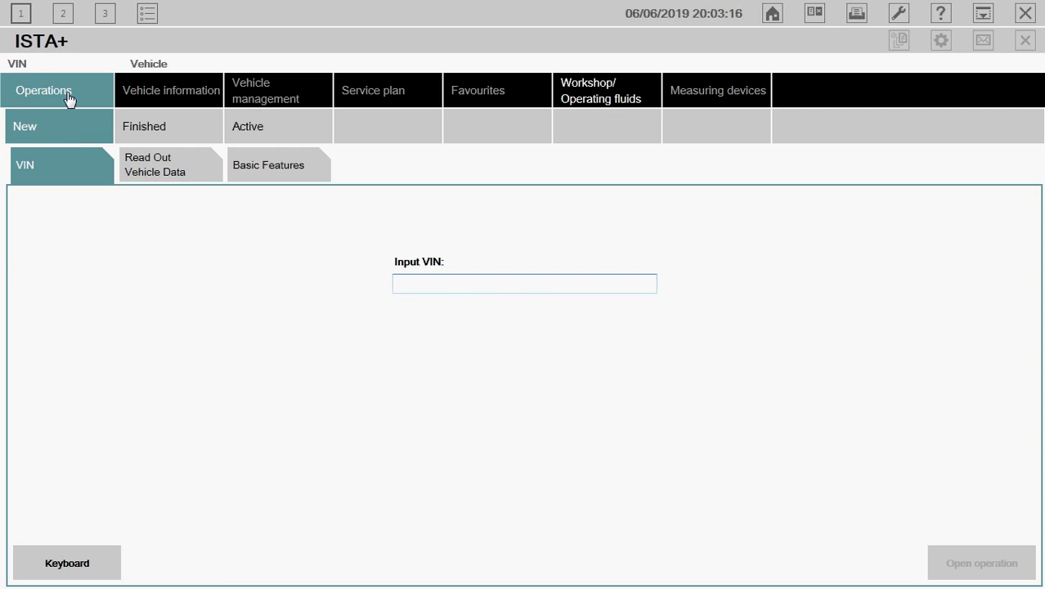
click(154, 169)
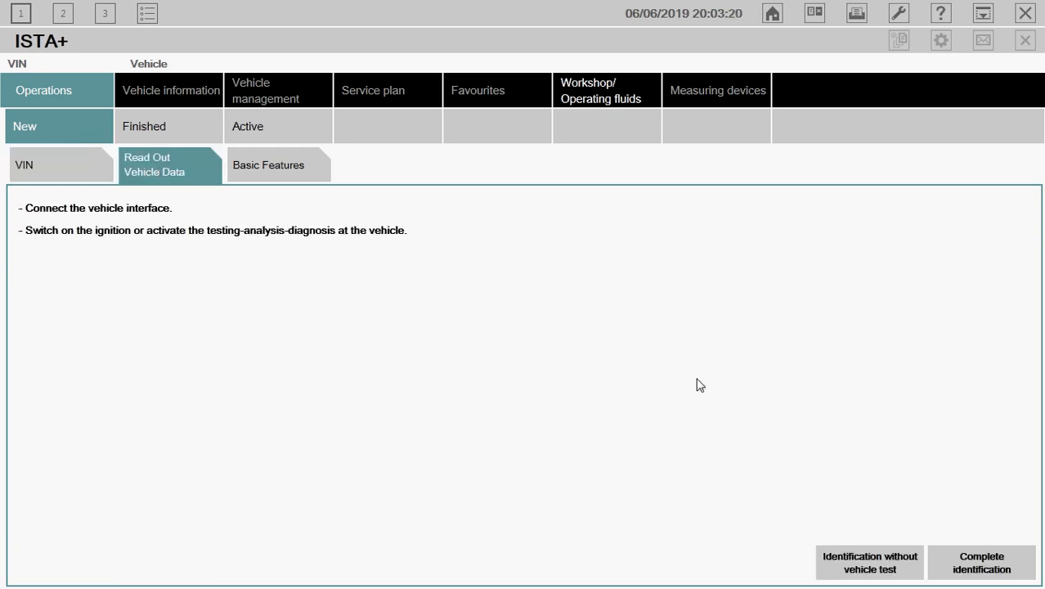
click(990, 563)
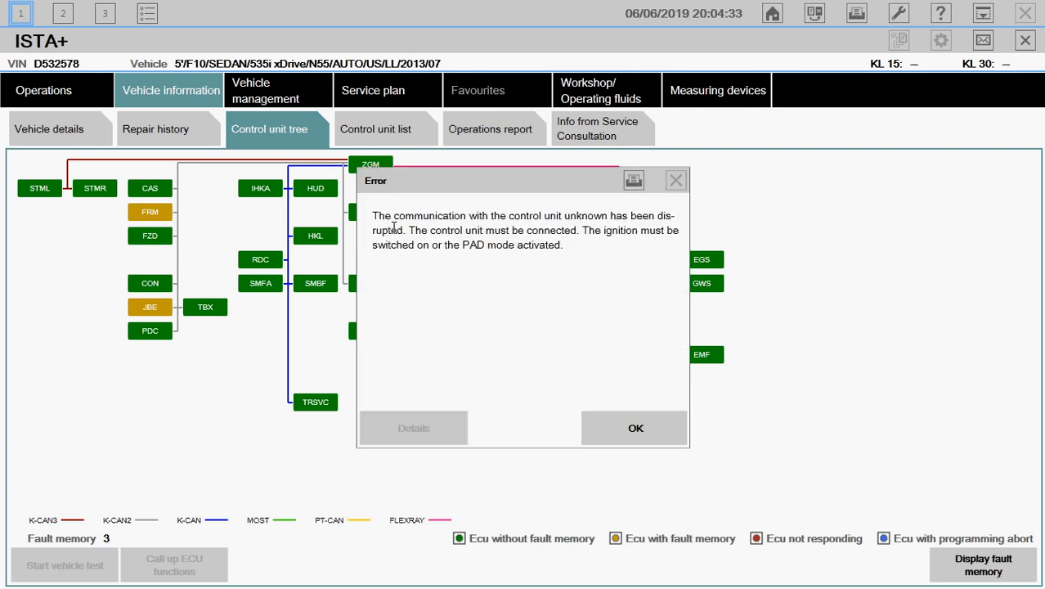
click(635, 429)
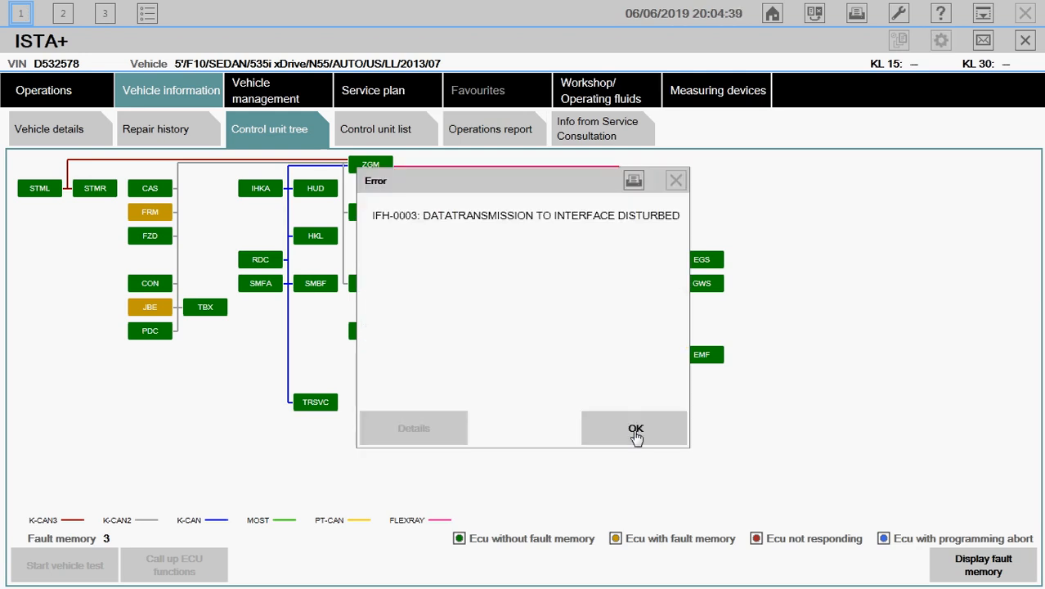
click(635, 433)
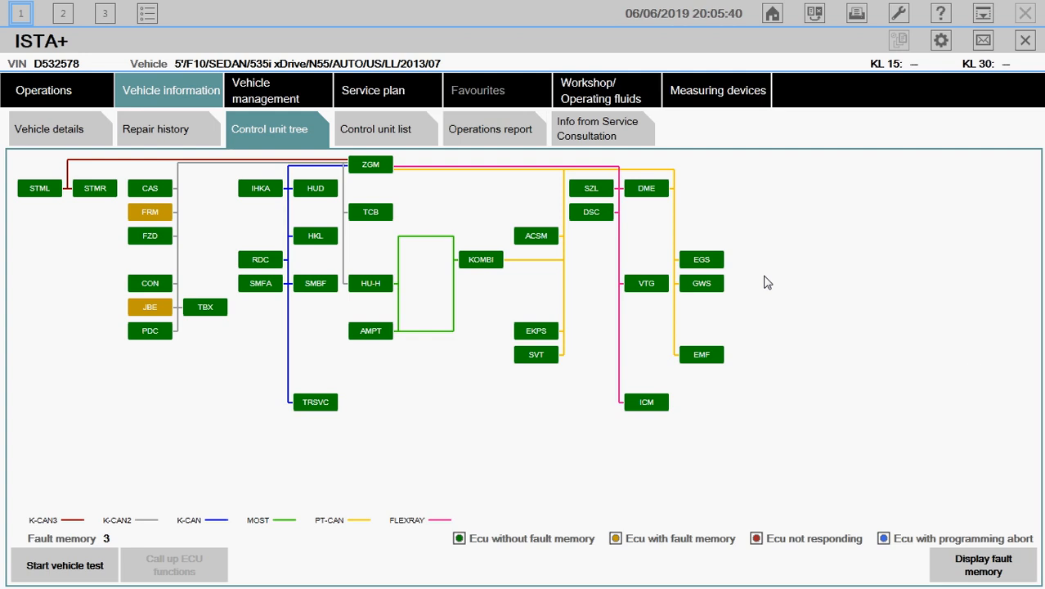
Display the vehicle's fault memory and review each stored fault entry.
click(990, 570)
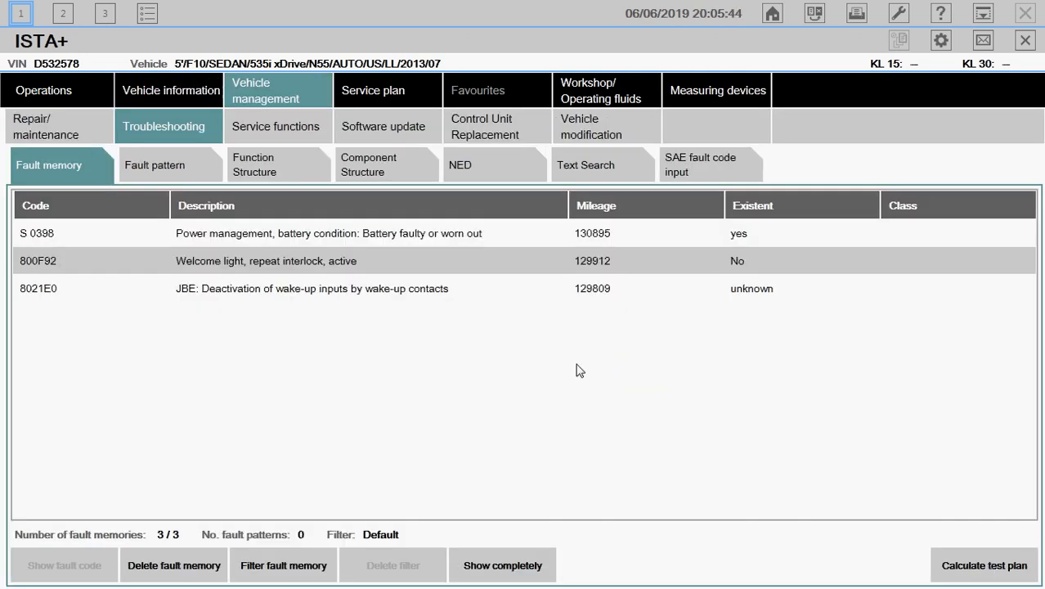
click(355, 238)
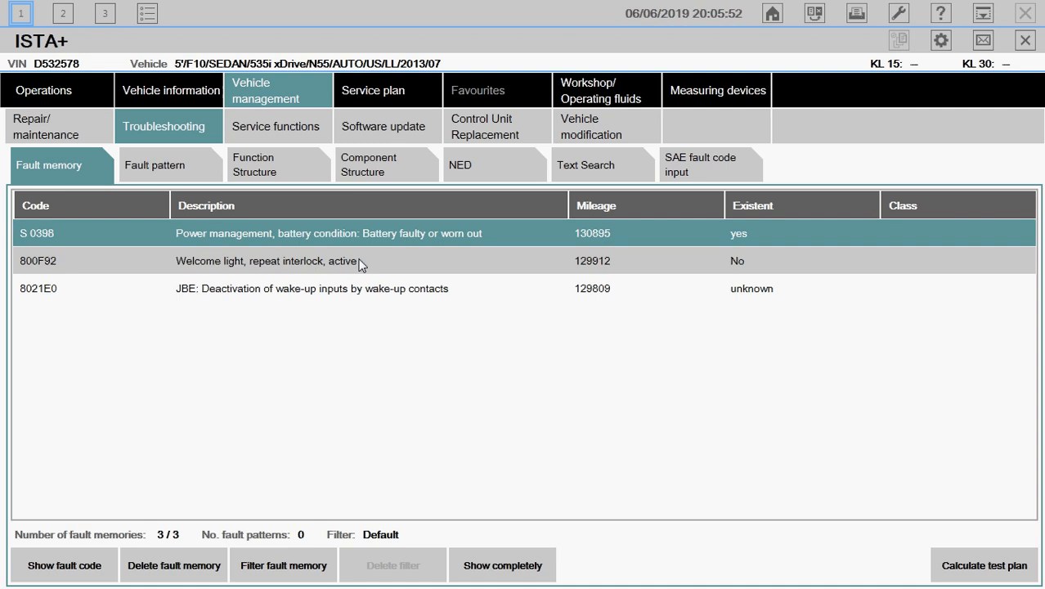
click(360, 264)
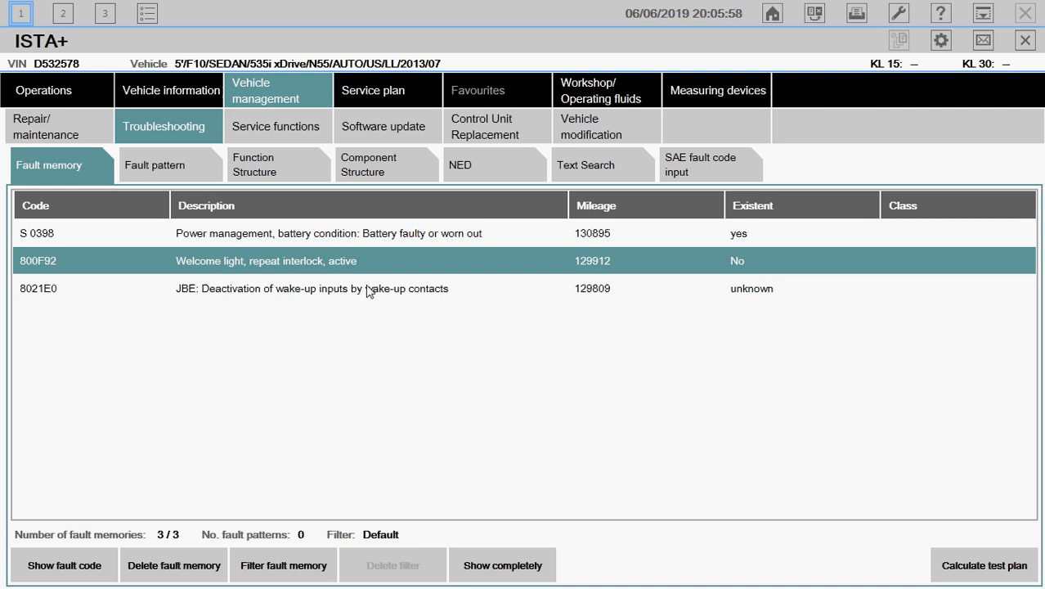
click(368, 289)
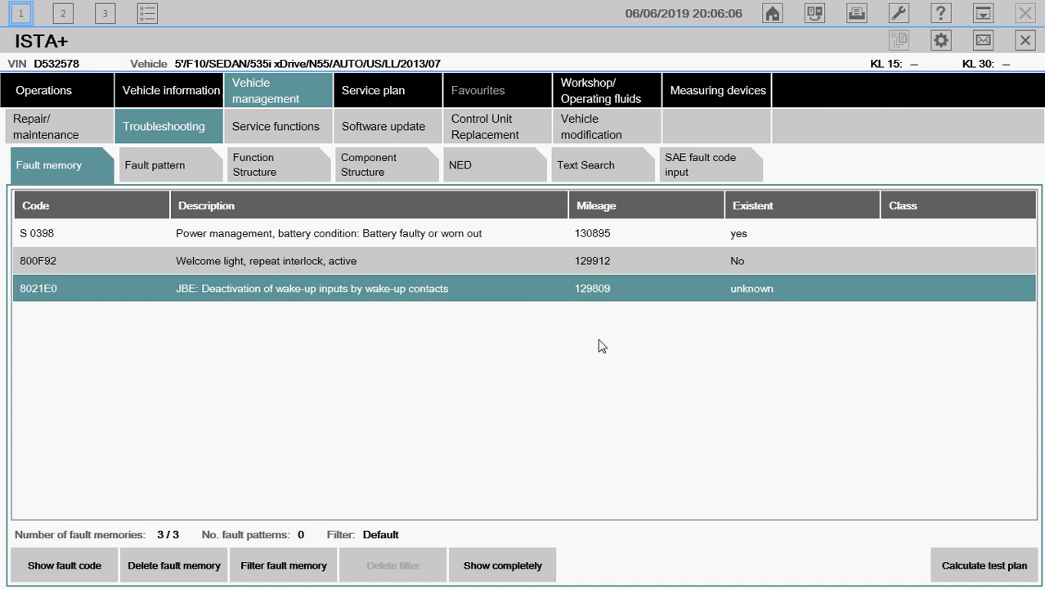
Examine the description, details and system context of battery fault S 0398, and close its fault information.
click(402, 238)
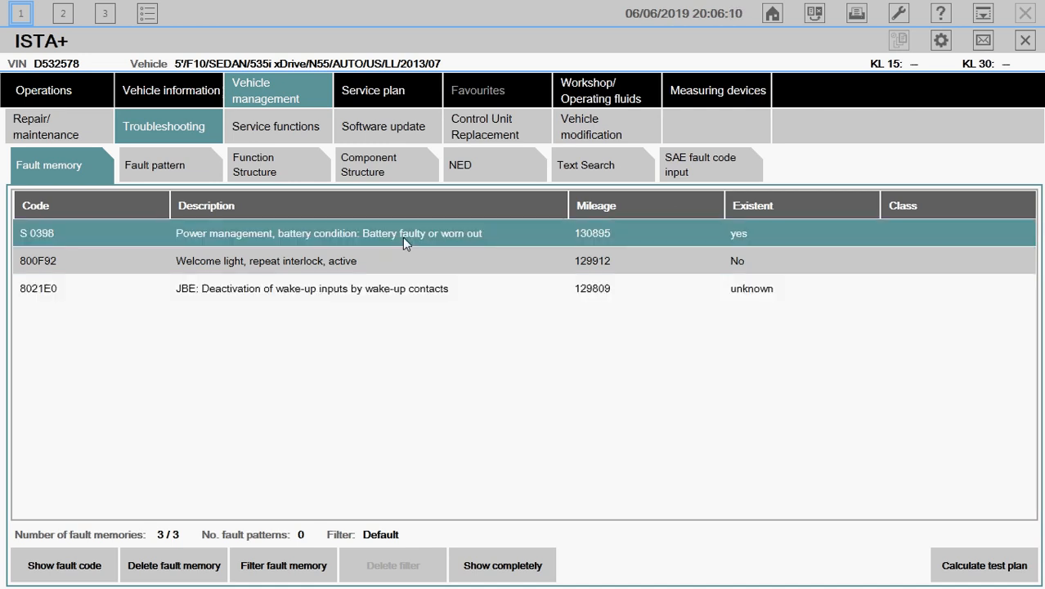
double_click(403, 237)
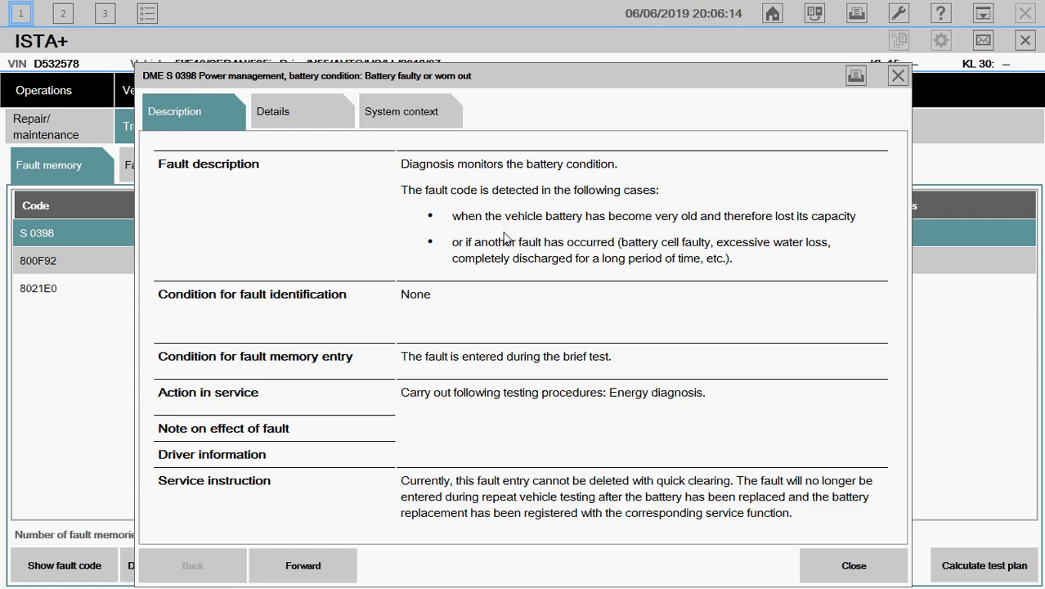
drag(544, 216, 475, 217)
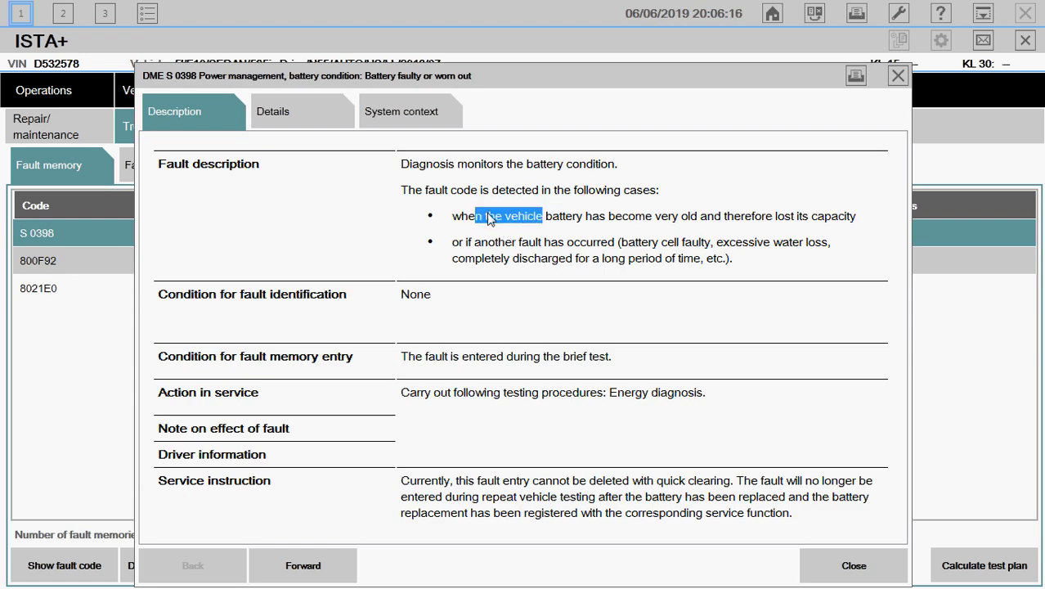
click(531, 221)
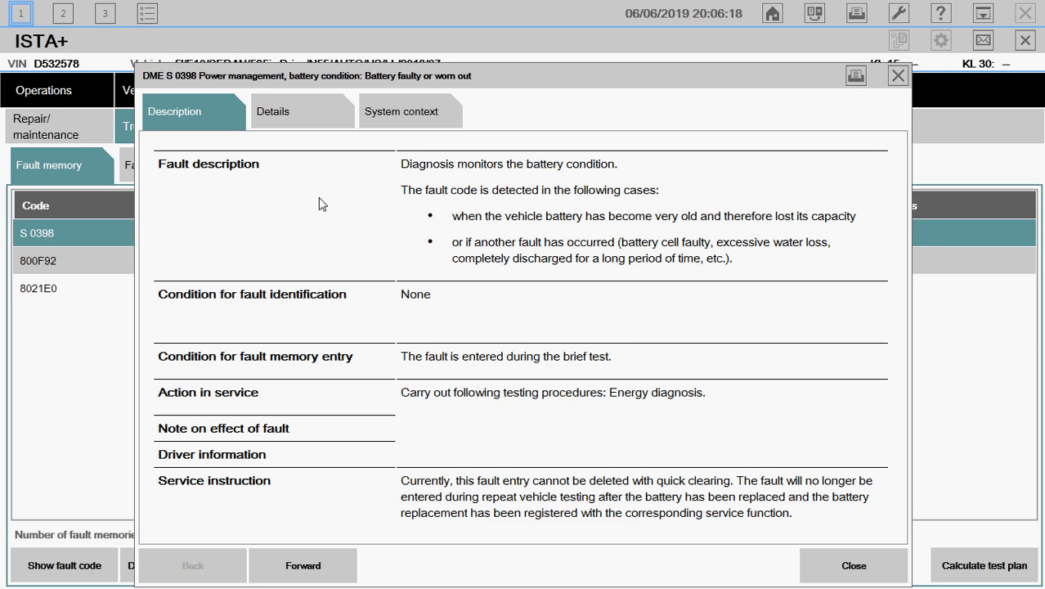
click(307, 120)
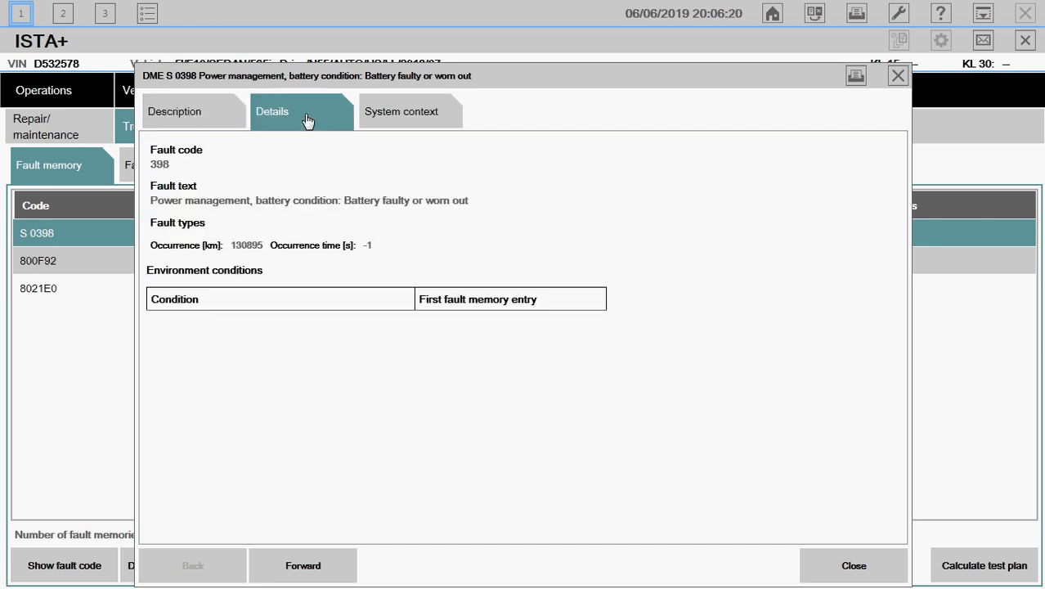
click(404, 116)
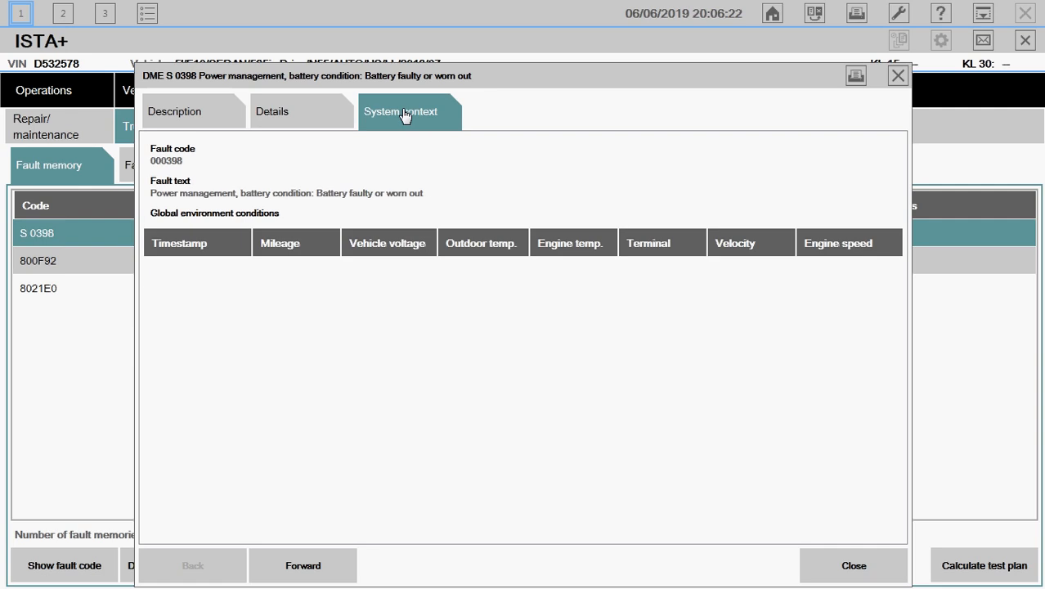
click(207, 114)
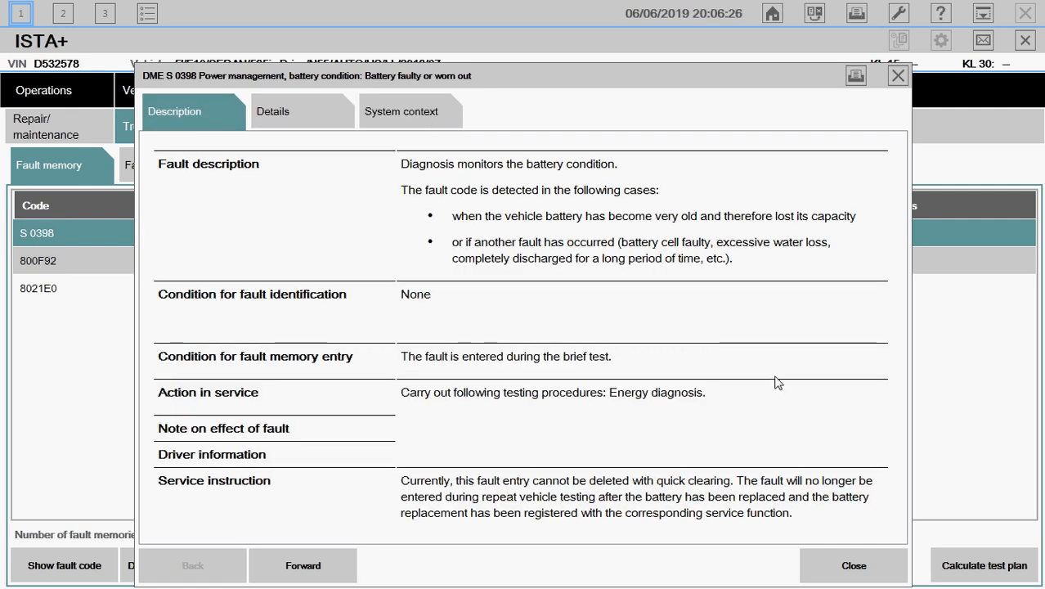
click(867, 573)
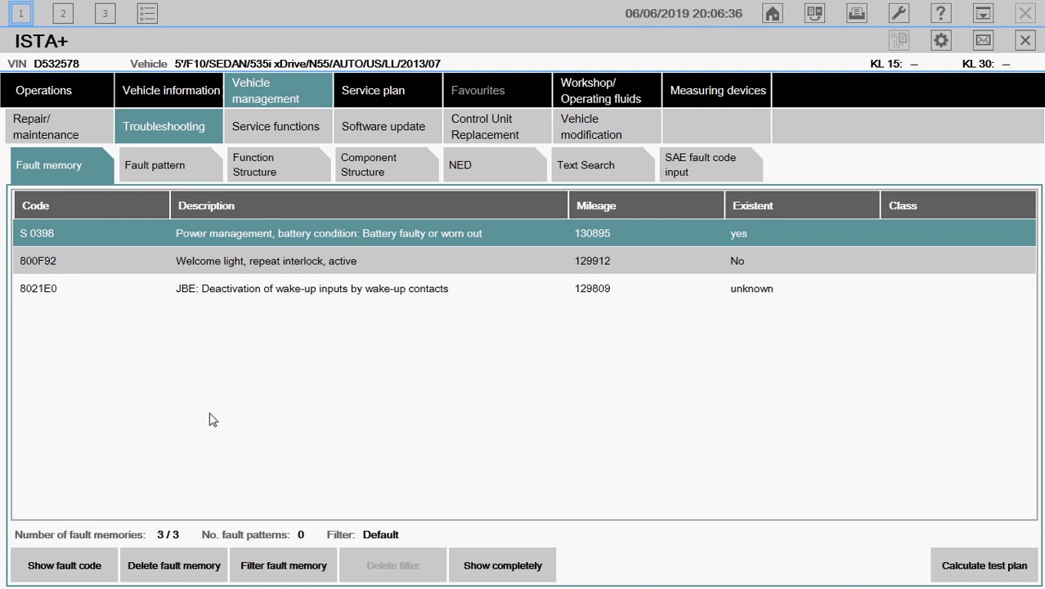
Look through the fault pattern, function structure and component structure views for troubleshooting, including the Power train functions.
click(189, 170)
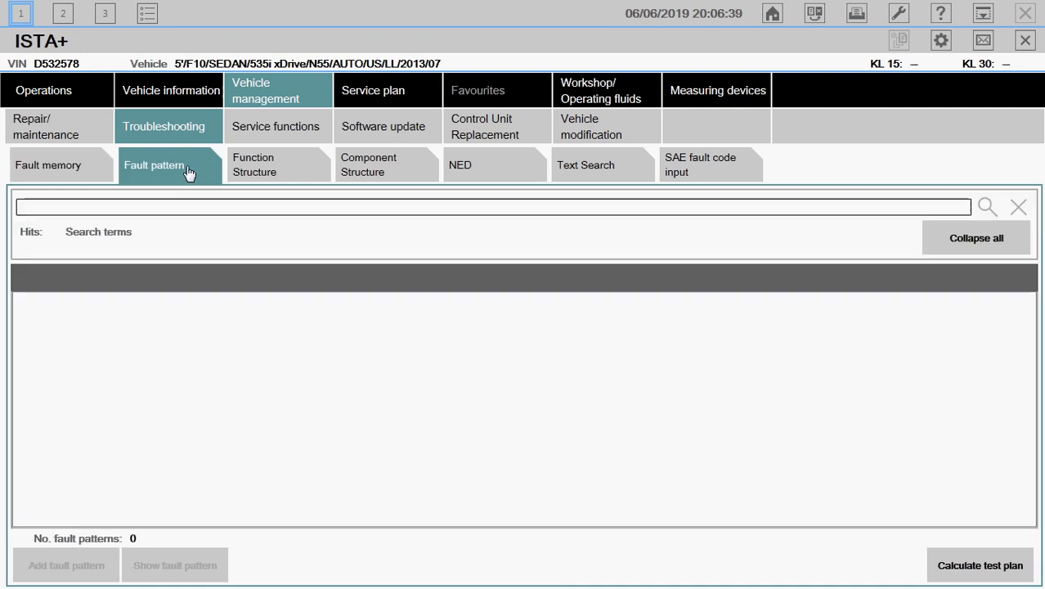
click(251, 168)
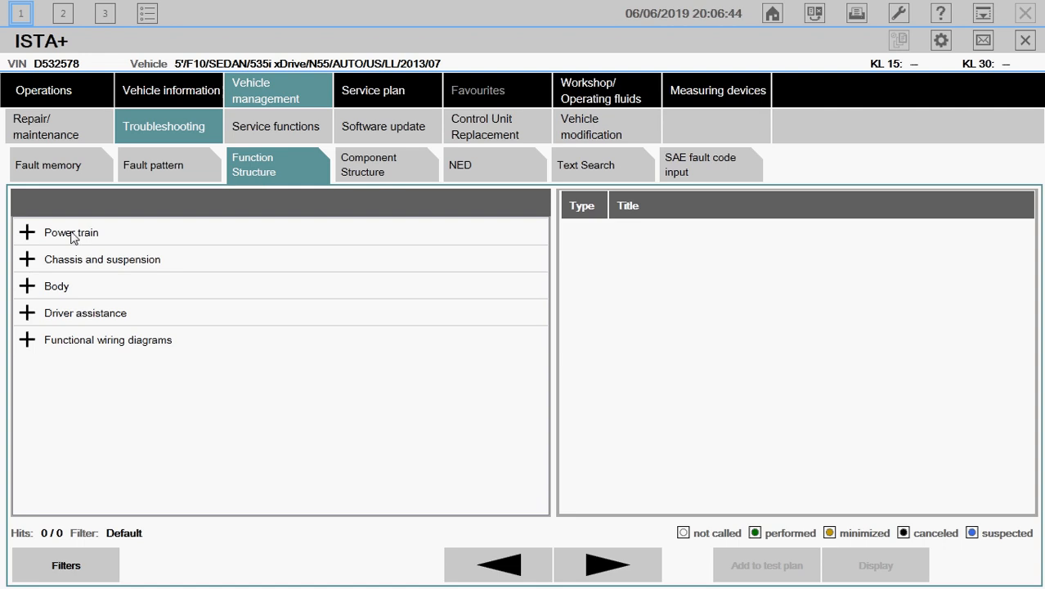
click(28, 236)
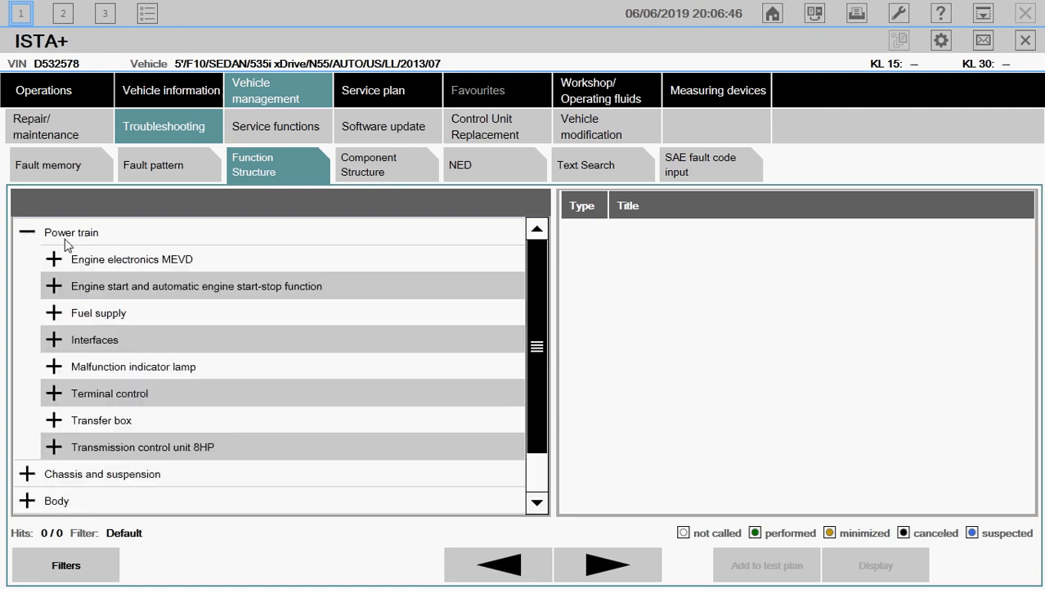
click(28, 236)
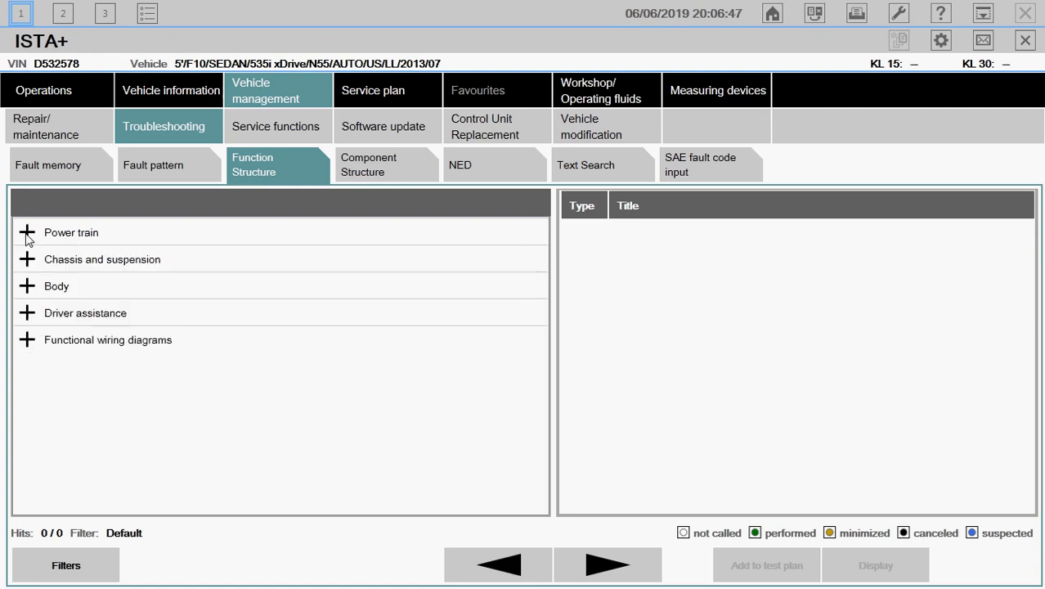
click(379, 166)
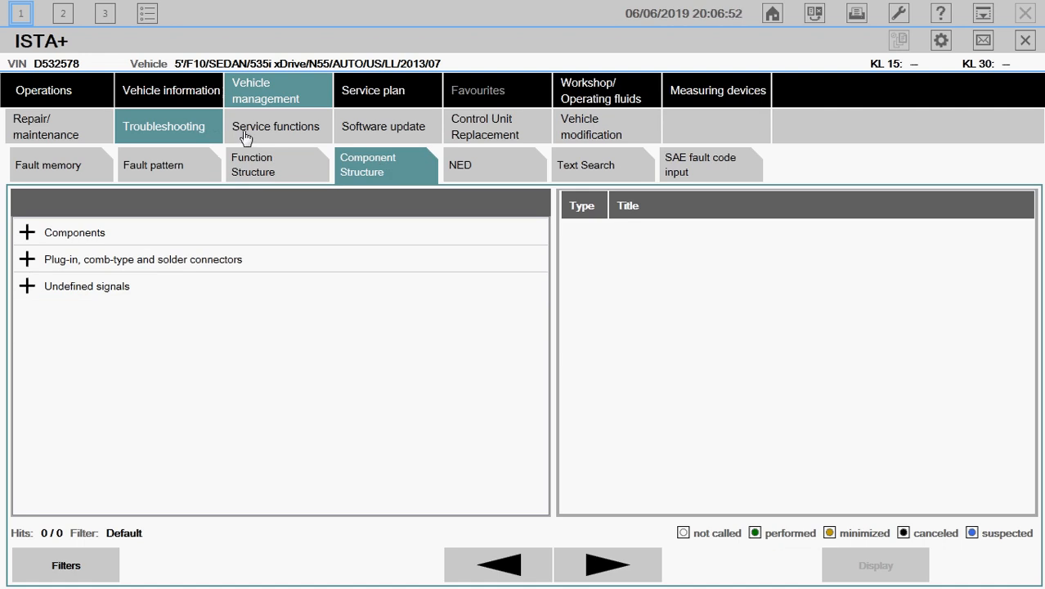
Review the service functions, software update and control unit replacement pages, including the ICOM connection notice.
click(270, 135)
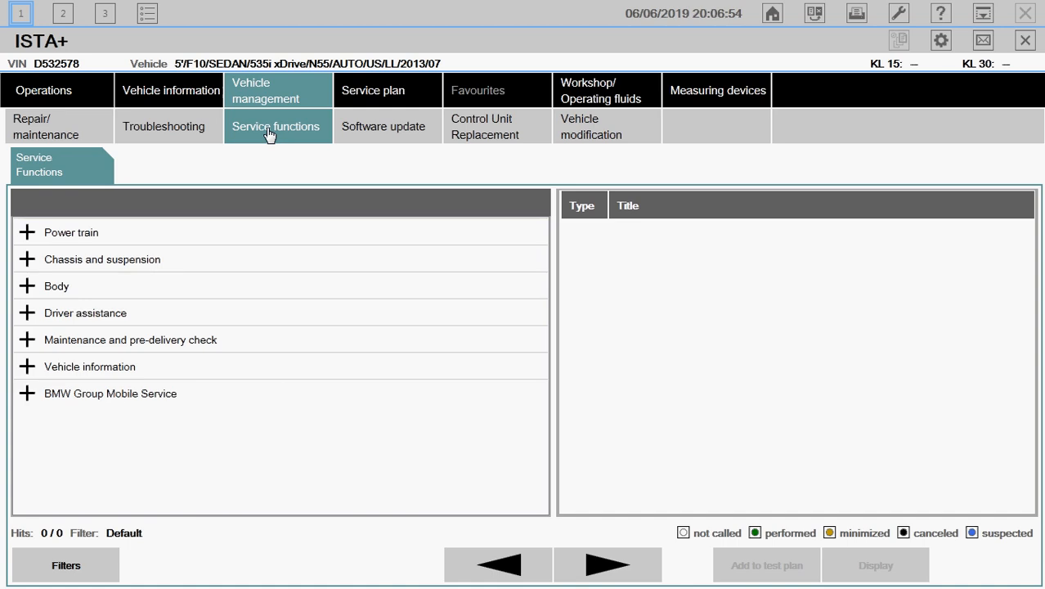
click(360, 132)
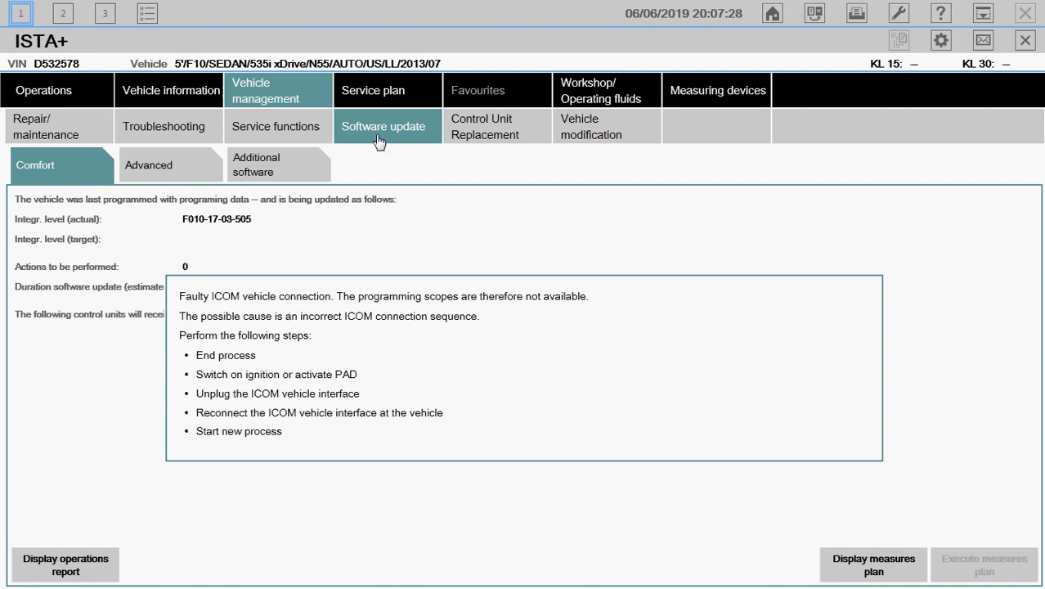
click(485, 136)
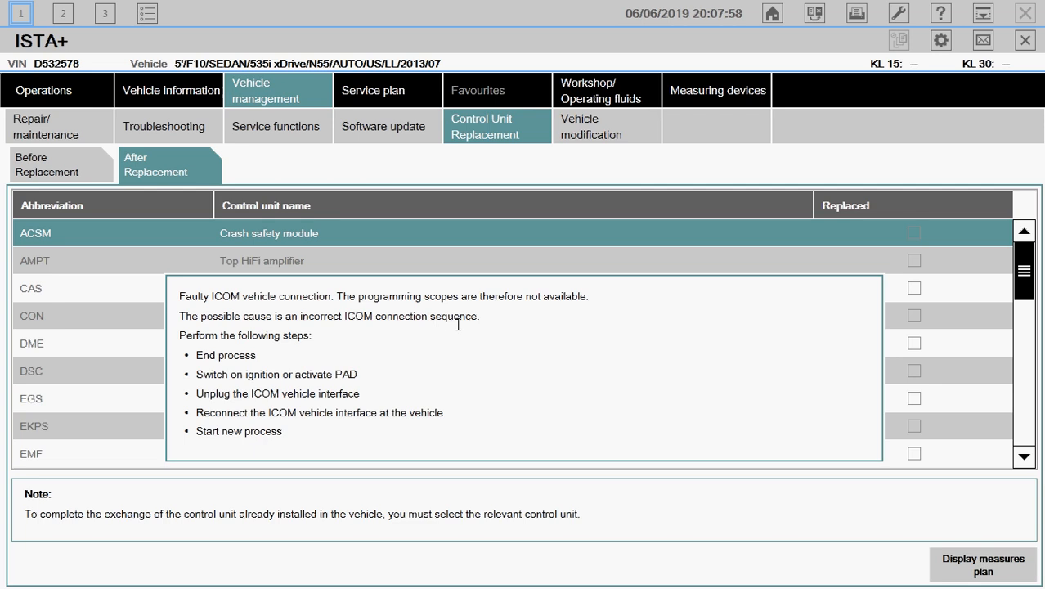
drag(487, 317, 345, 315)
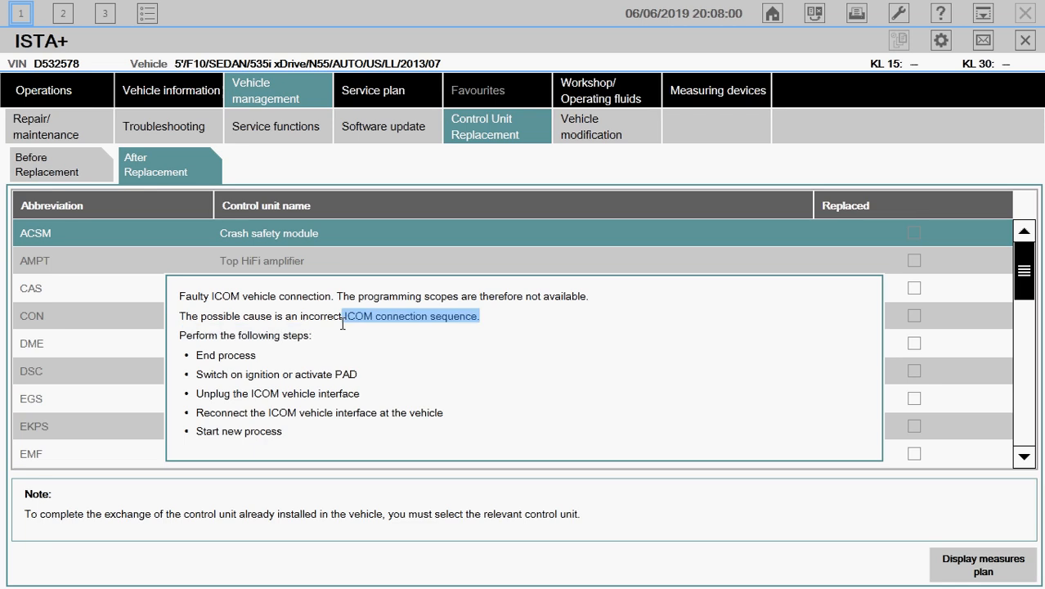
click(345, 315)
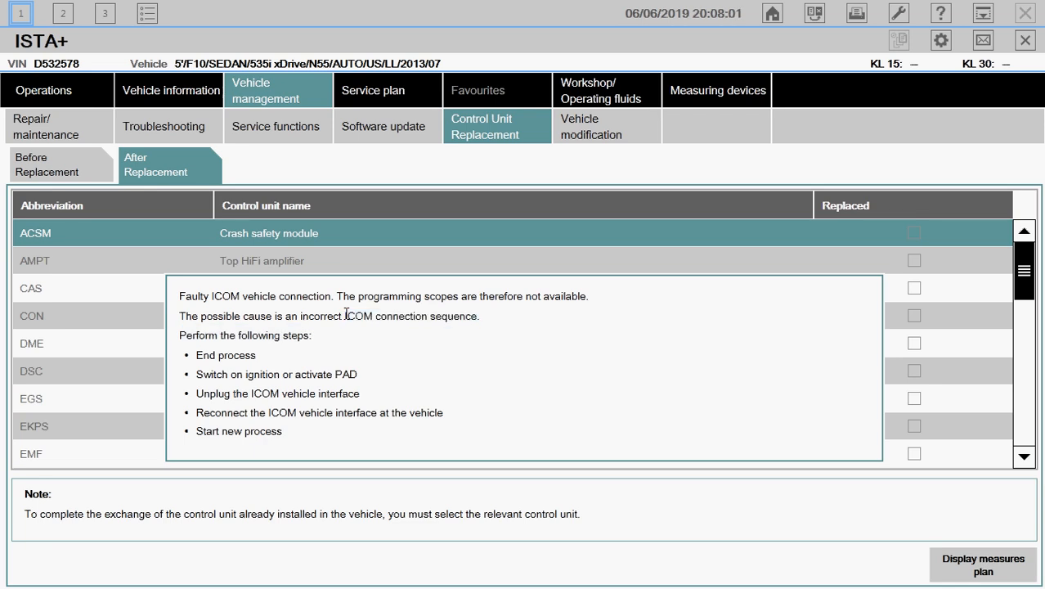
Review the vehicle modification pages for retrofit, conversion, coding-only conversion and removal of retrofit/conversion.
click(599, 148)
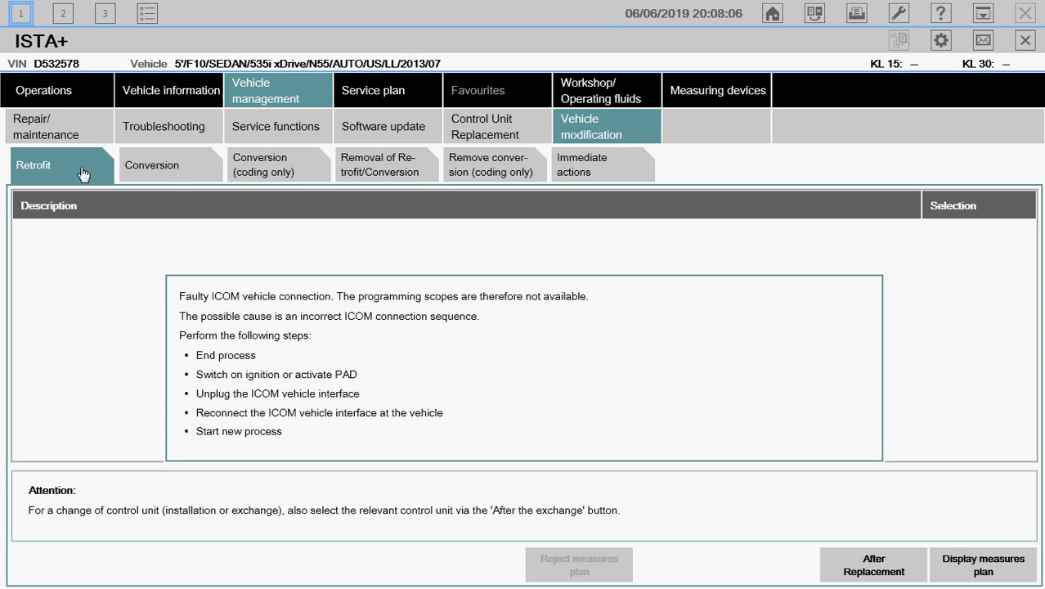
click(154, 172)
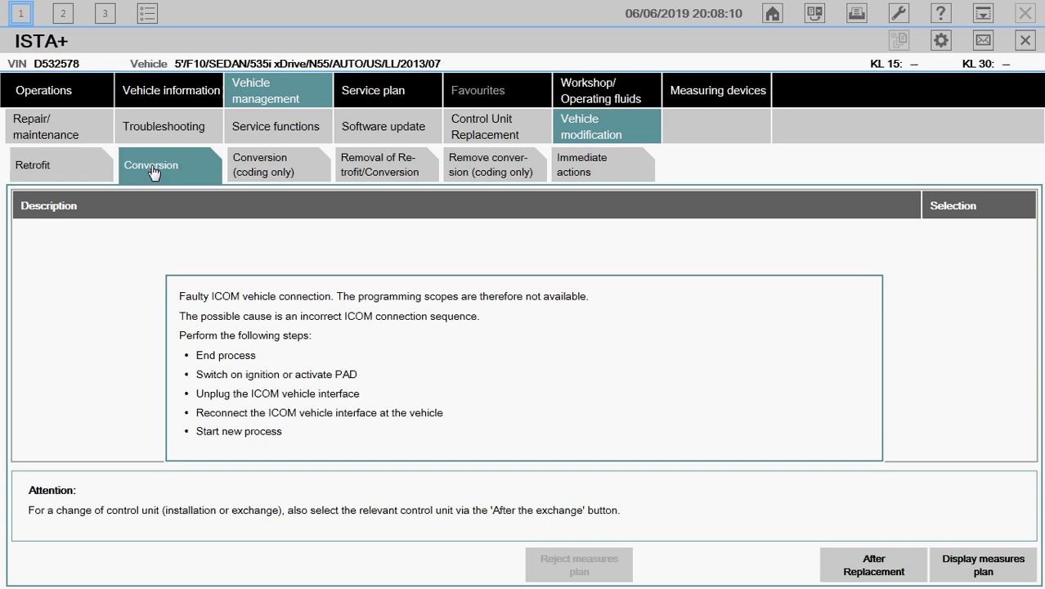
click(260, 168)
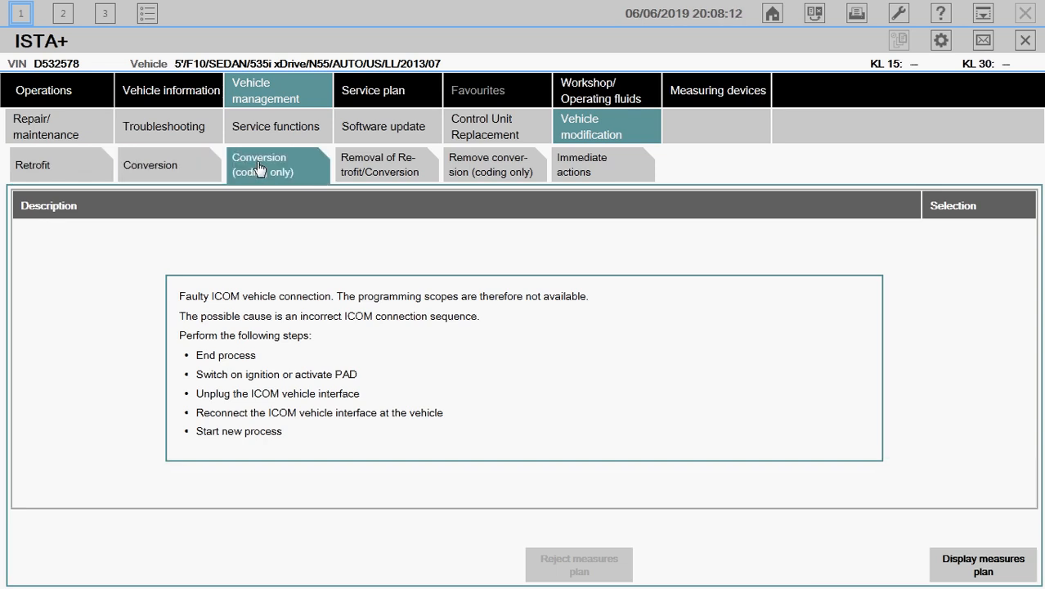
click(391, 167)
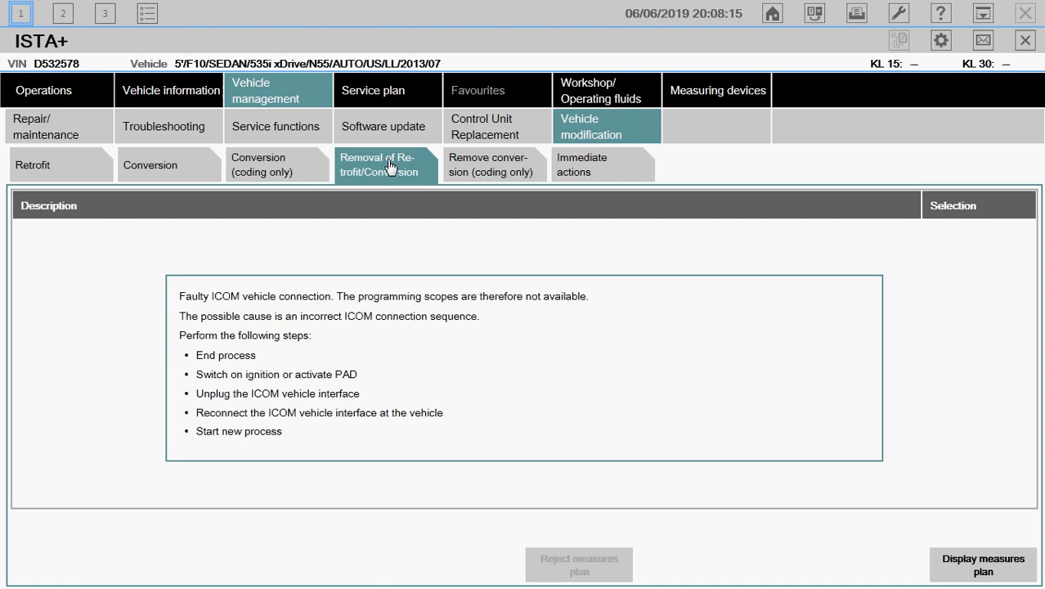
Review the vehicle modification pages for removing a coding-only conversion and for immediate actions.
click(487, 171)
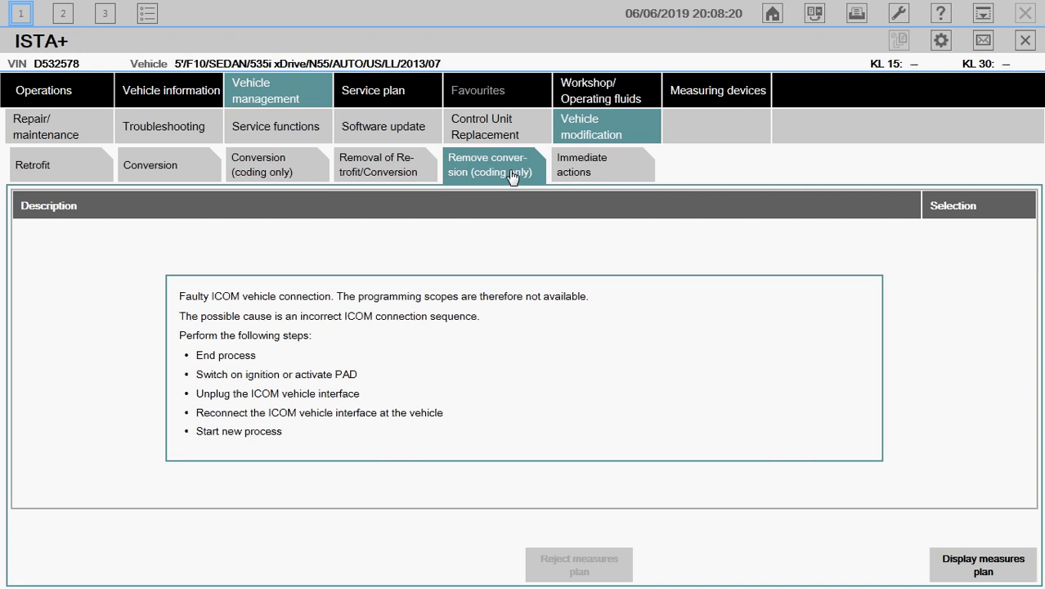
click(586, 172)
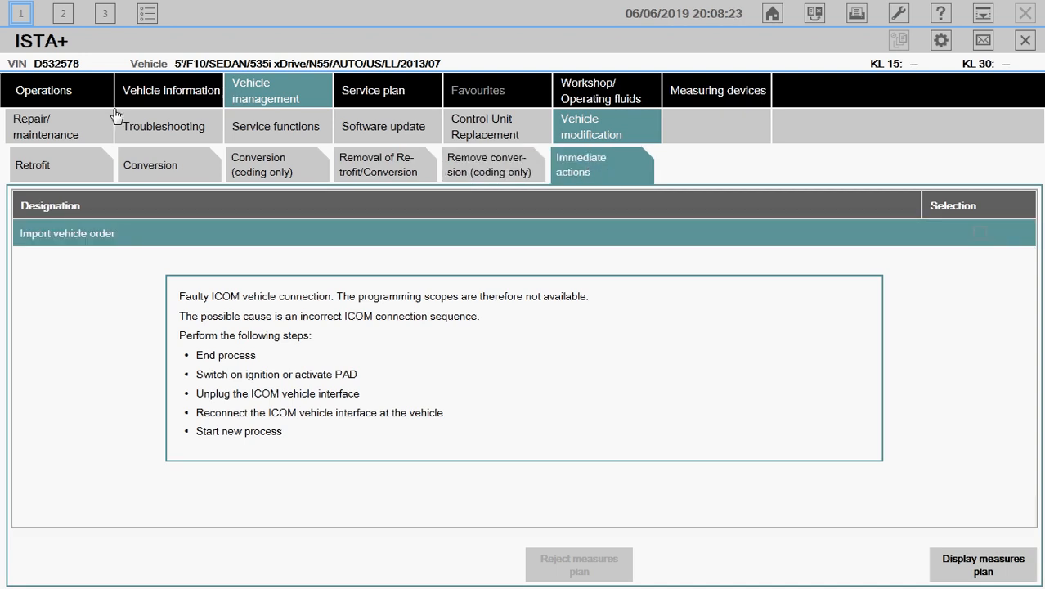
Look through the finished and active operation lists and the new-operation pages for VIN, vehicle data read-out and basic features.
click(66, 96)
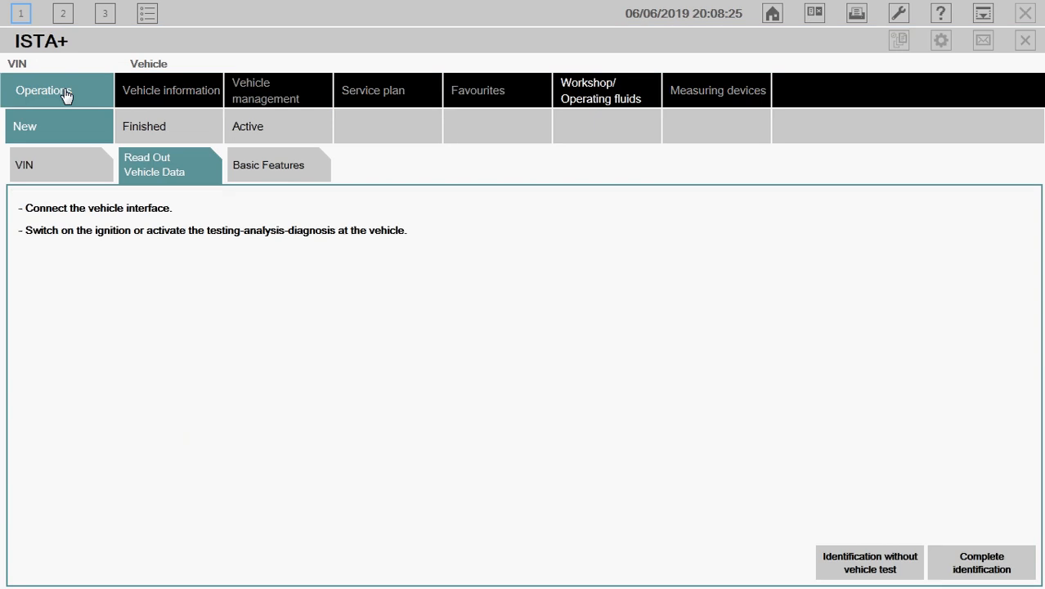
click(184, 135)
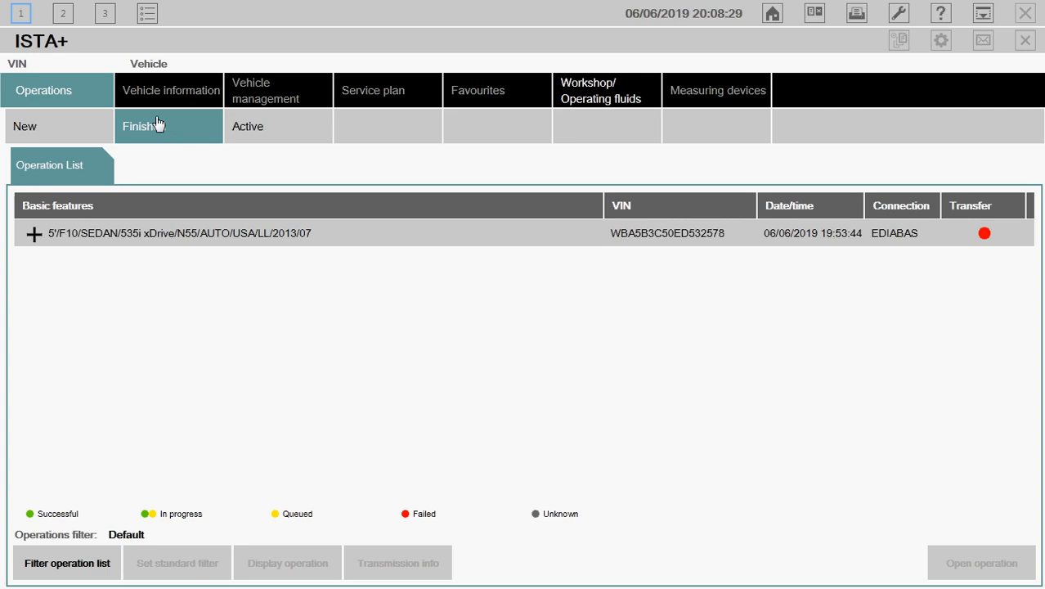
click(262, 133)
click(90, 136)
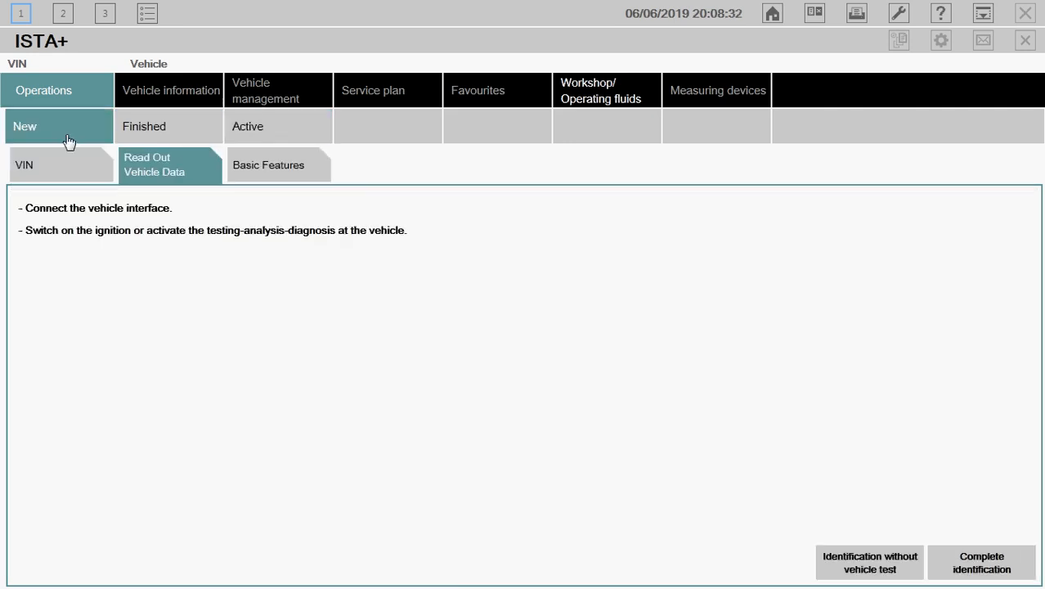
click(242, 157)
click(182, 159)
click(93, 170)
click(213, 168)
Return to the open vehicle operation and revisit its troubleshooting and service functions pages.
click(20, 21)
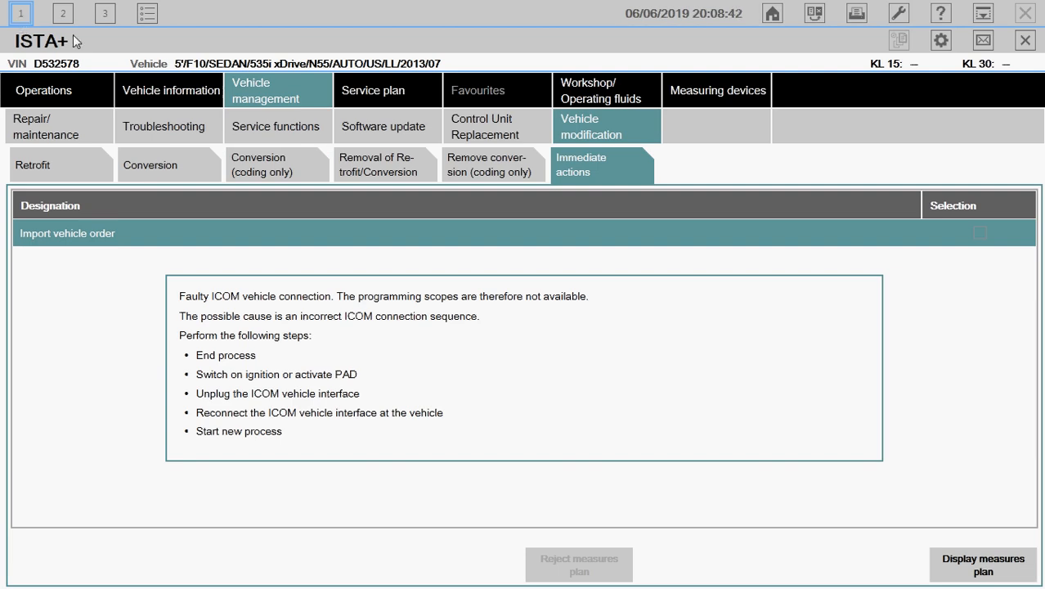
click(178, 135)
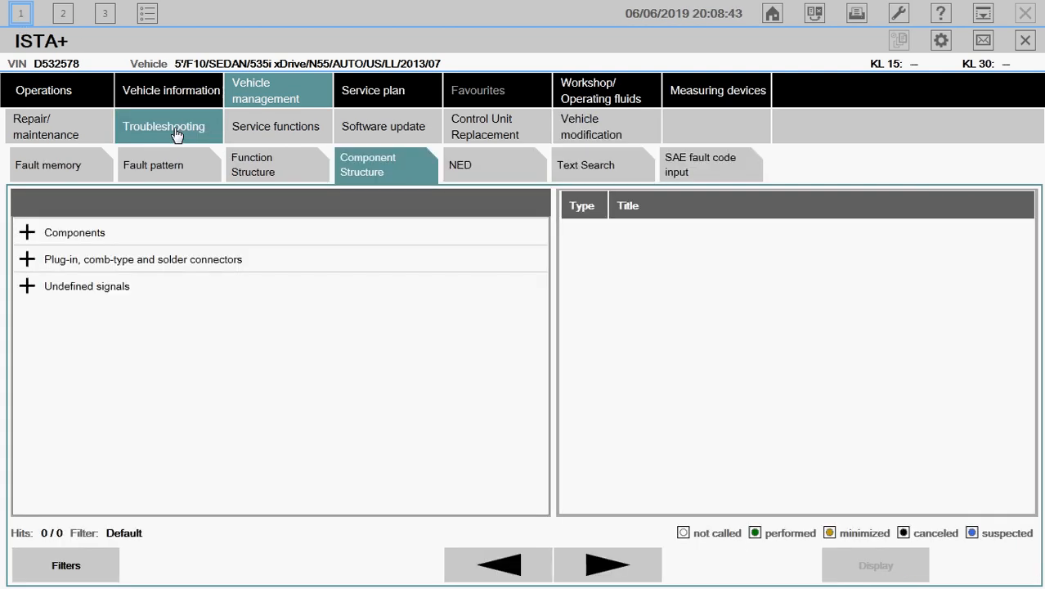
click(277, 131)
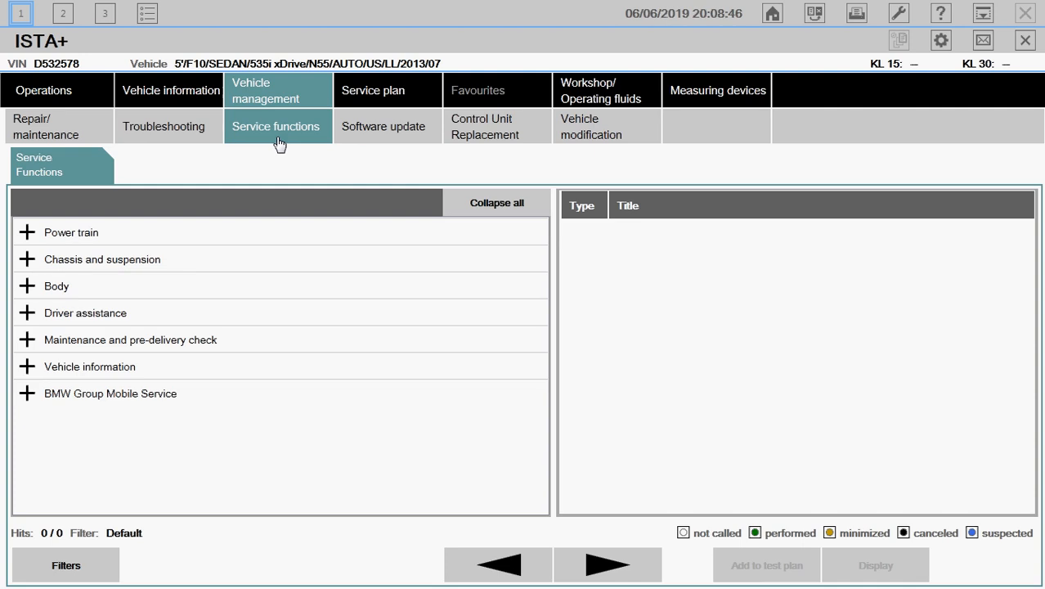
Call up the ECU functions of the DME from the vehicle's control unit tree.
click(187, 99)
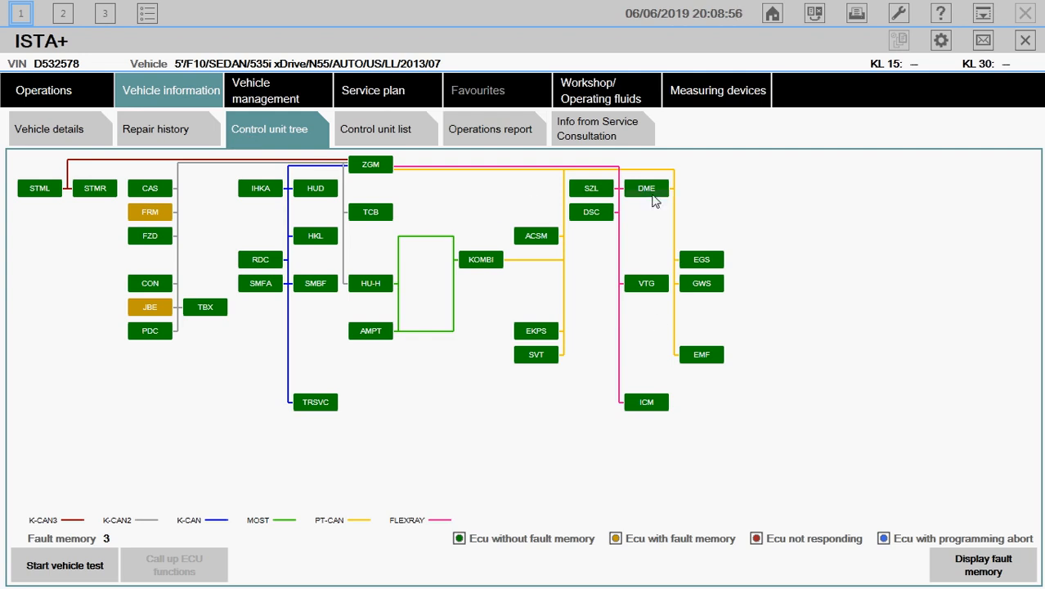
mouse_move(652, 198)
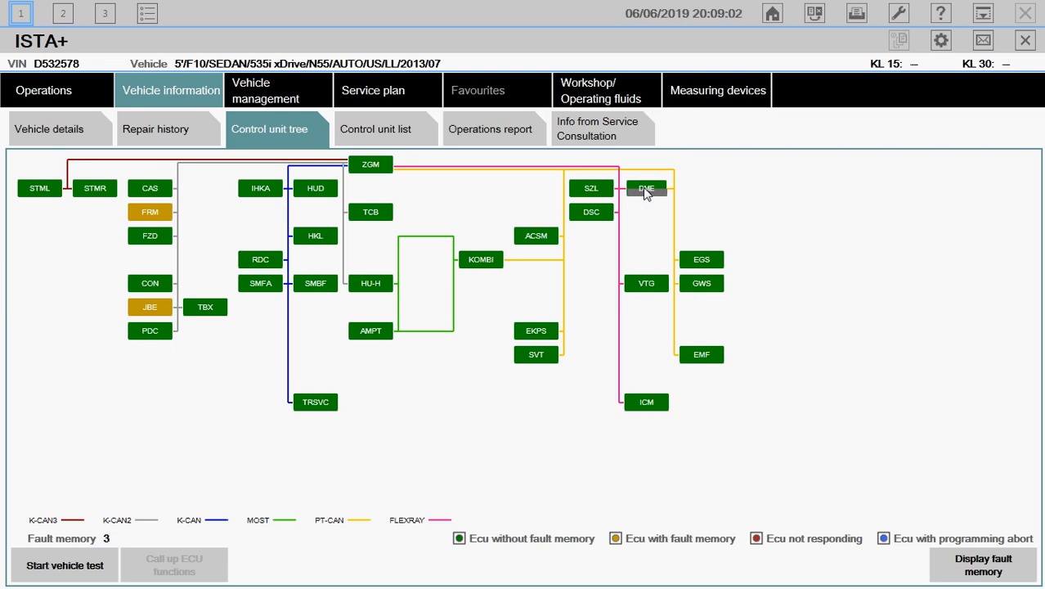
click(647, 190)
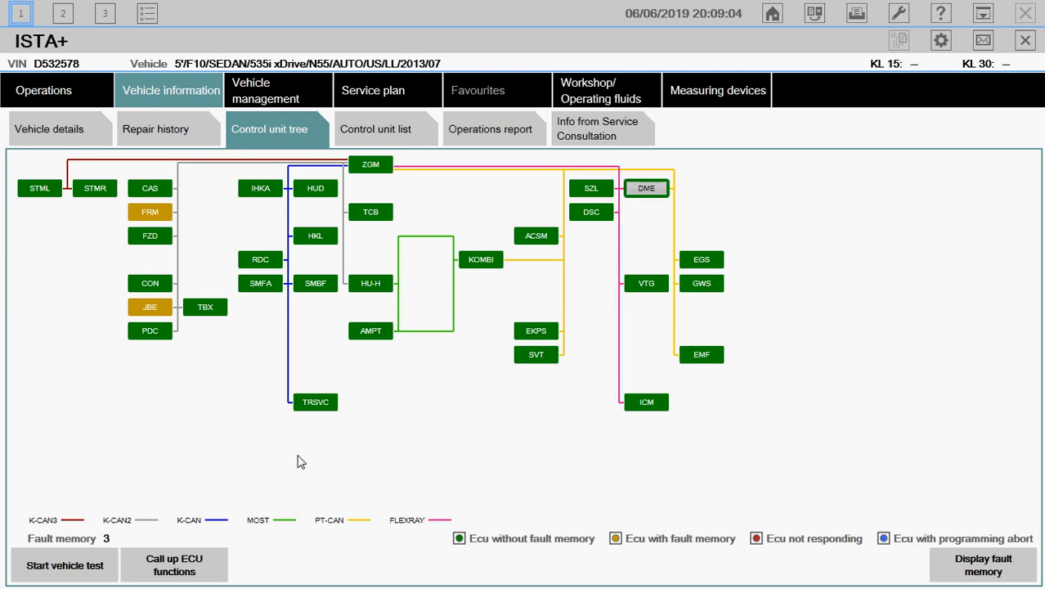
click(197, 573)
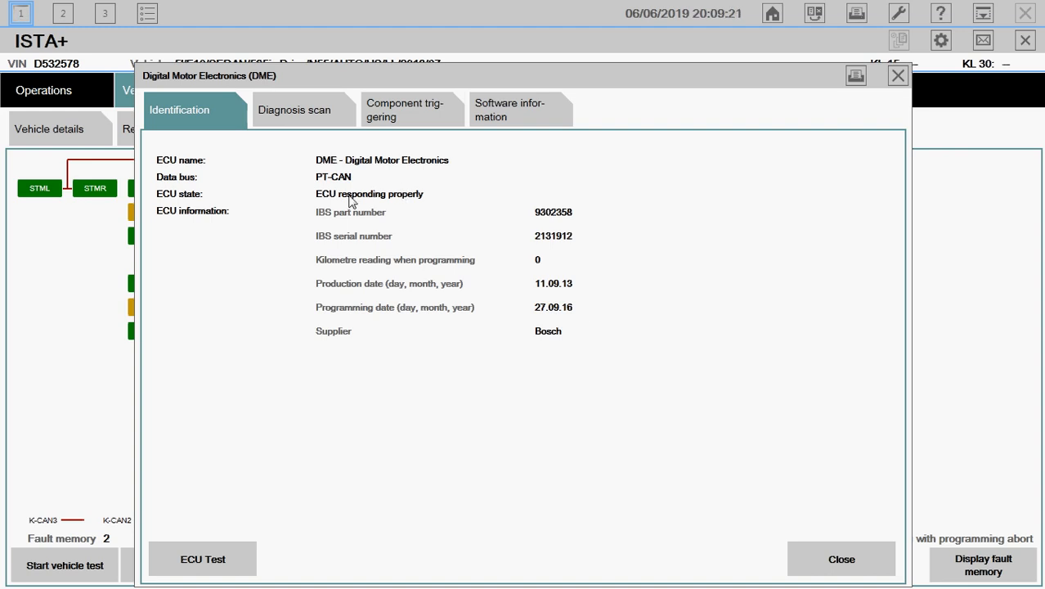
Look through the DME's diagnosis scan and component triggering functions, expanding Charging and Diagnosis request and undoing each selection.
click(299, 114)
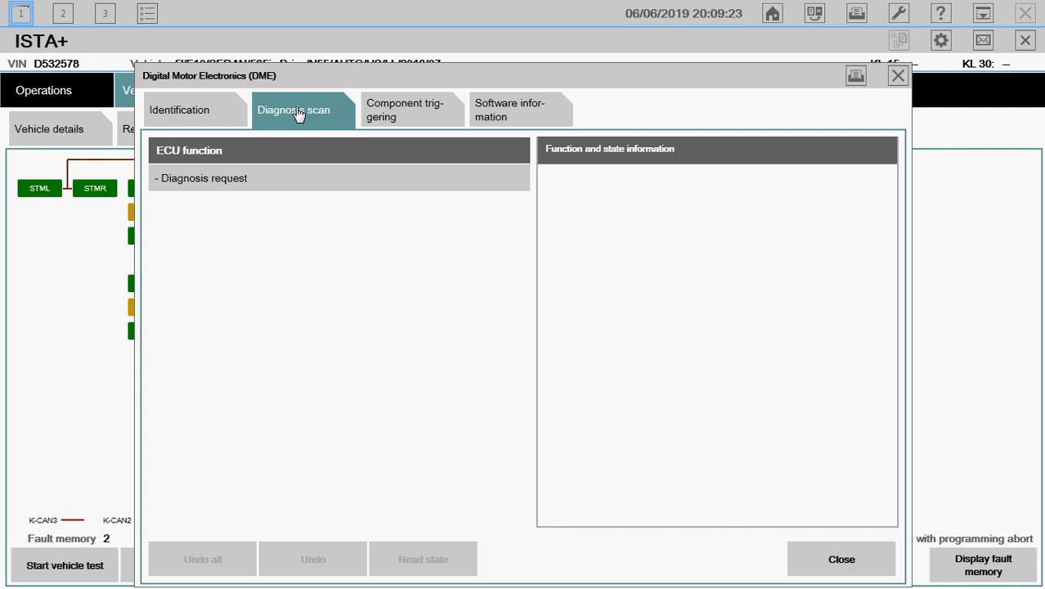
click(397, 117)
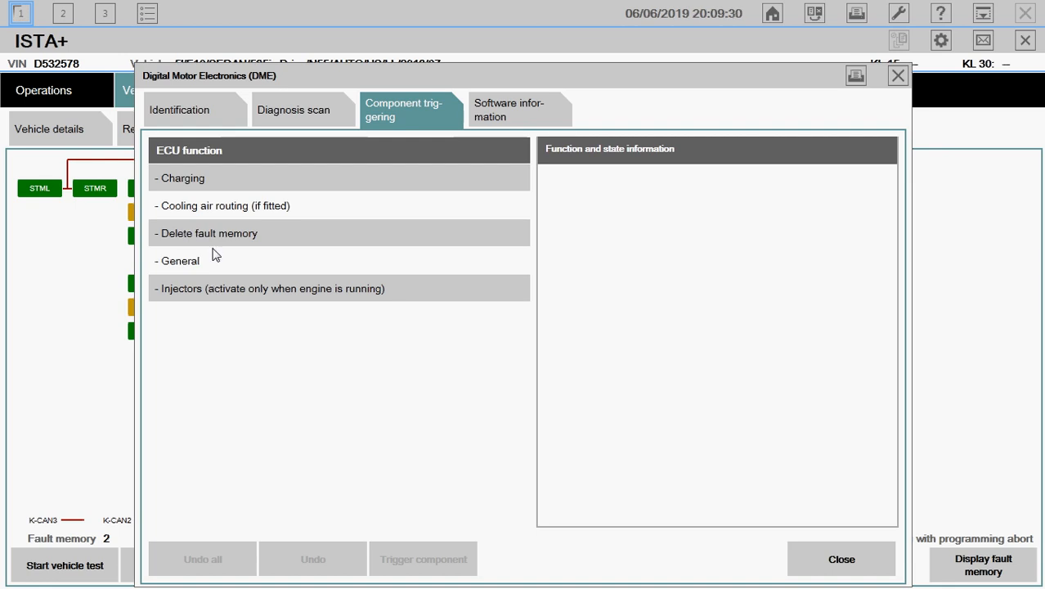
click(217, 188)
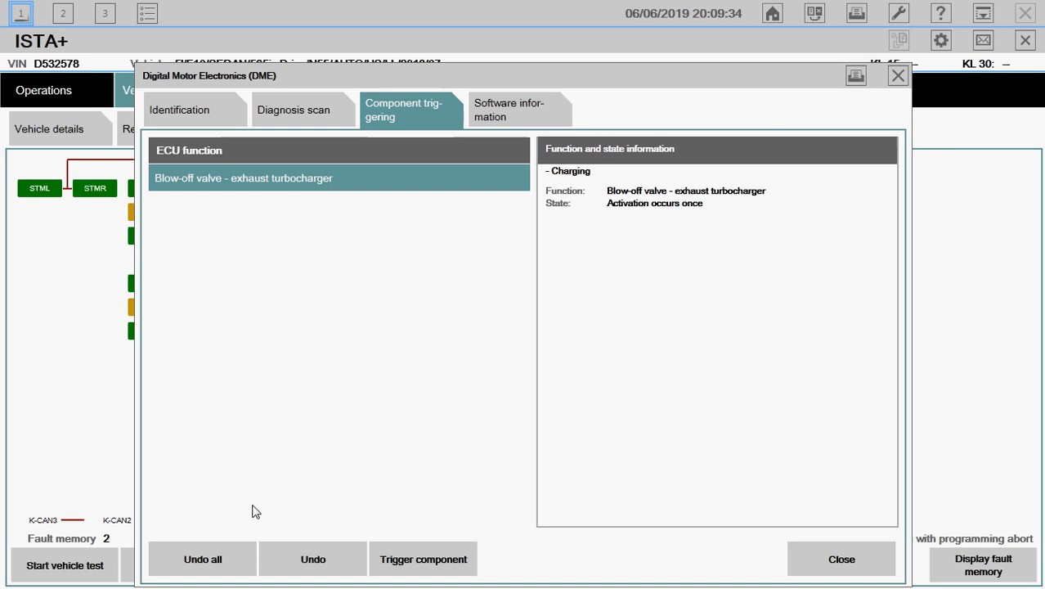
click(221, 559)
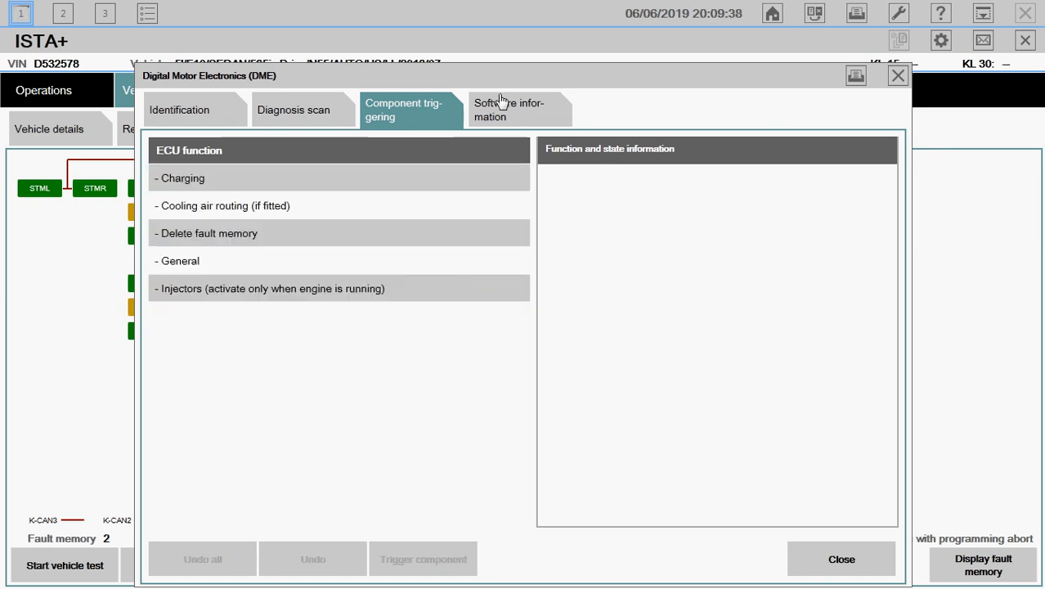
click(294, 129)
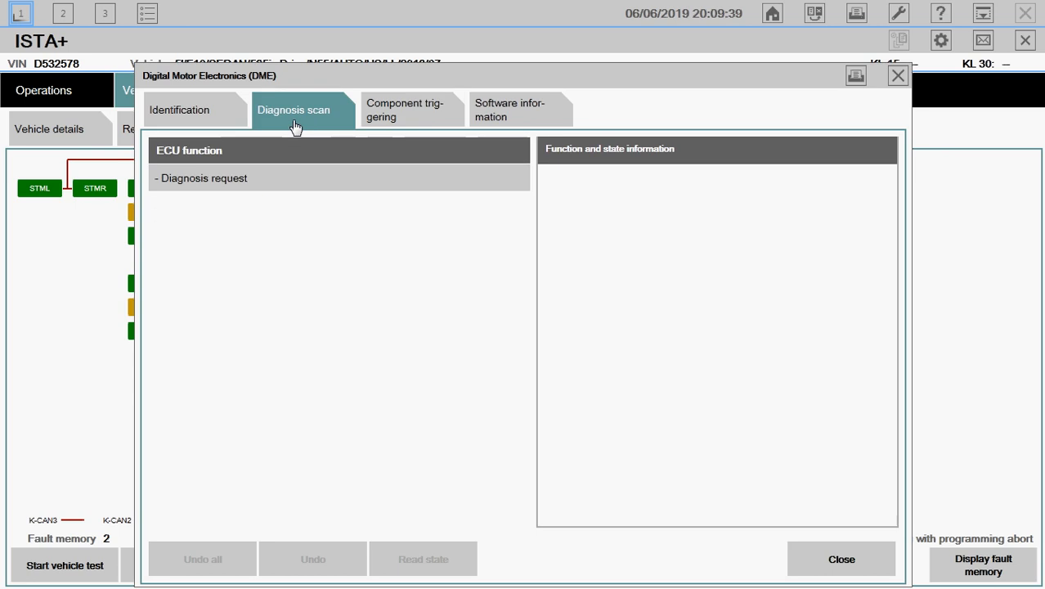
click(326, 178)
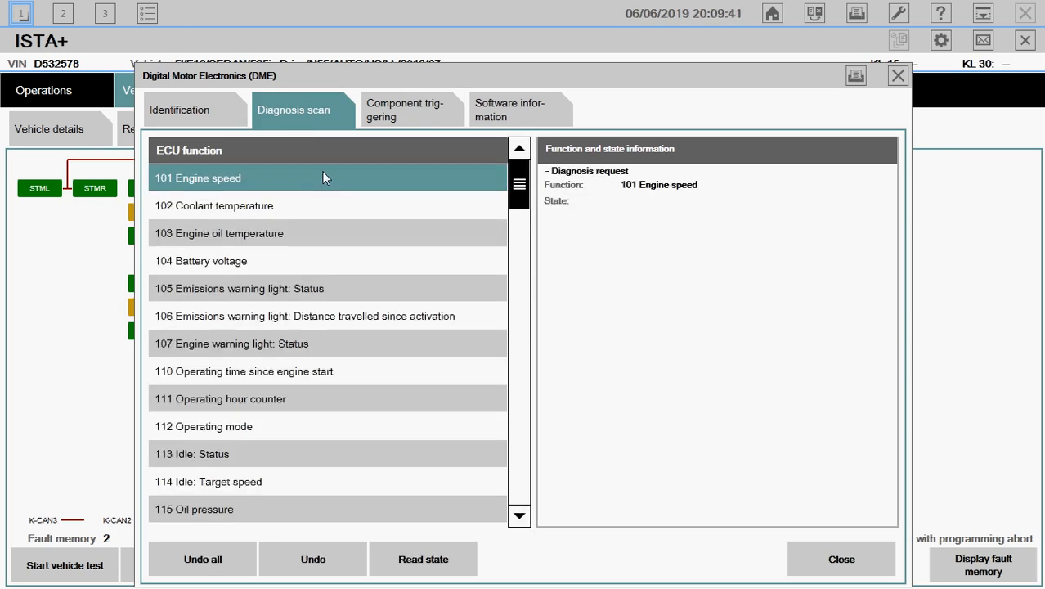
click(217, 558)
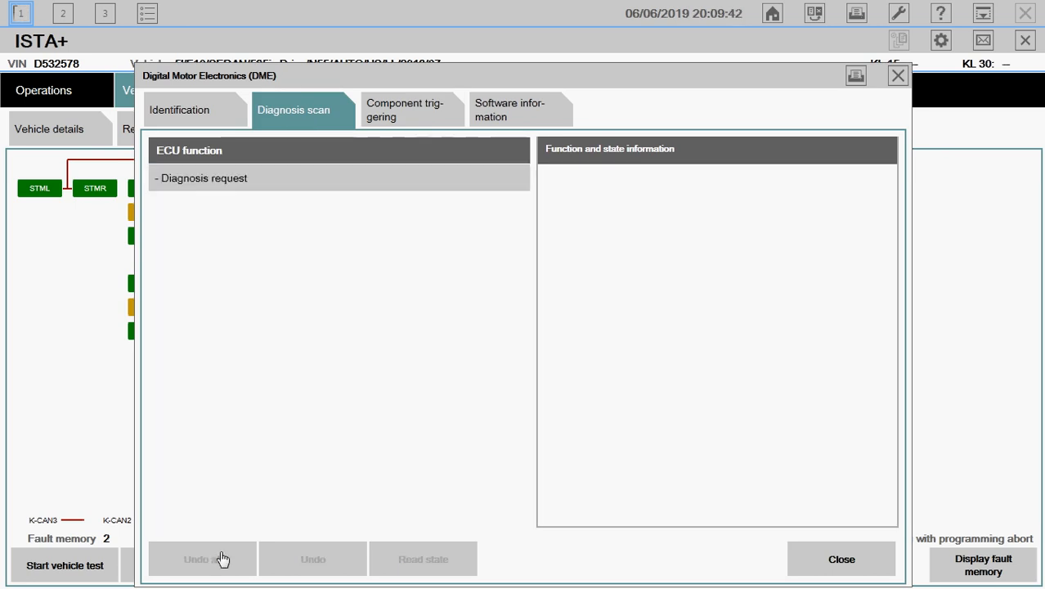
Select engine speed, coolant temperature, engine oil temperature, battery voltage and oil pressure for the DME diagnosis request.
click(278, 183)
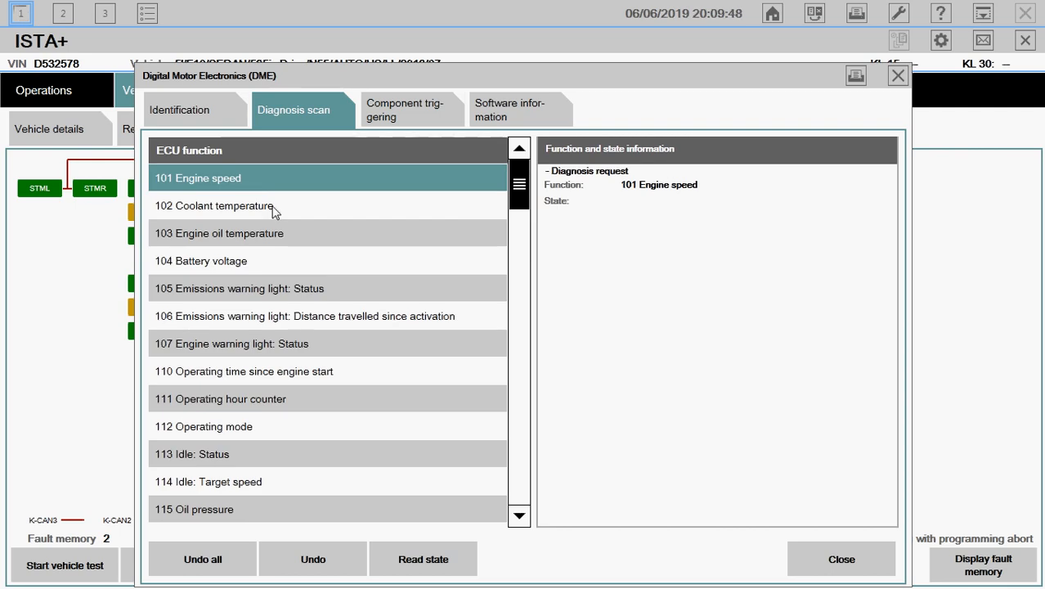
click(247, 205)
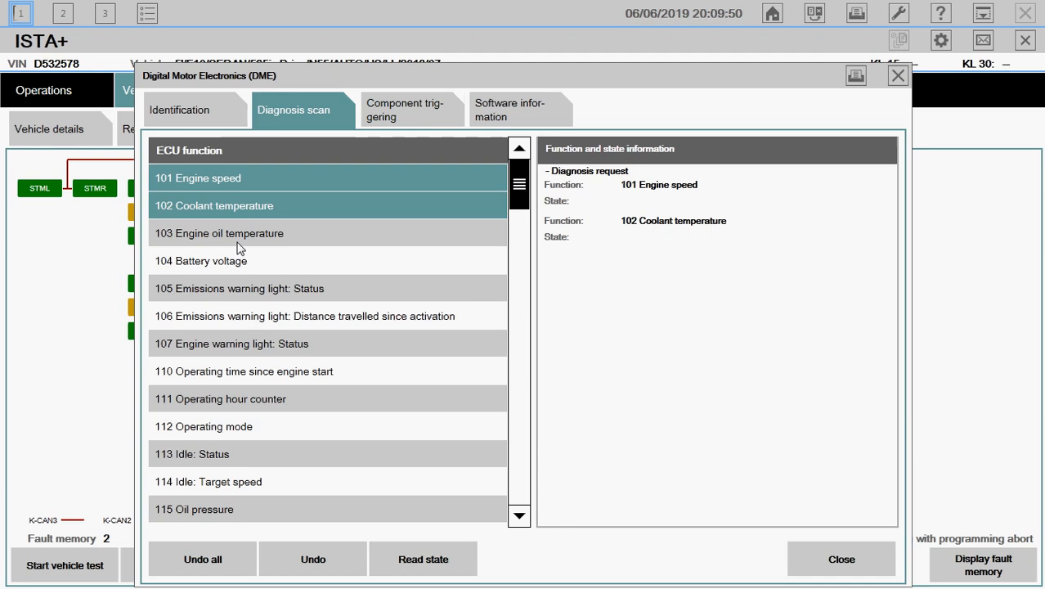
click(240, 241)
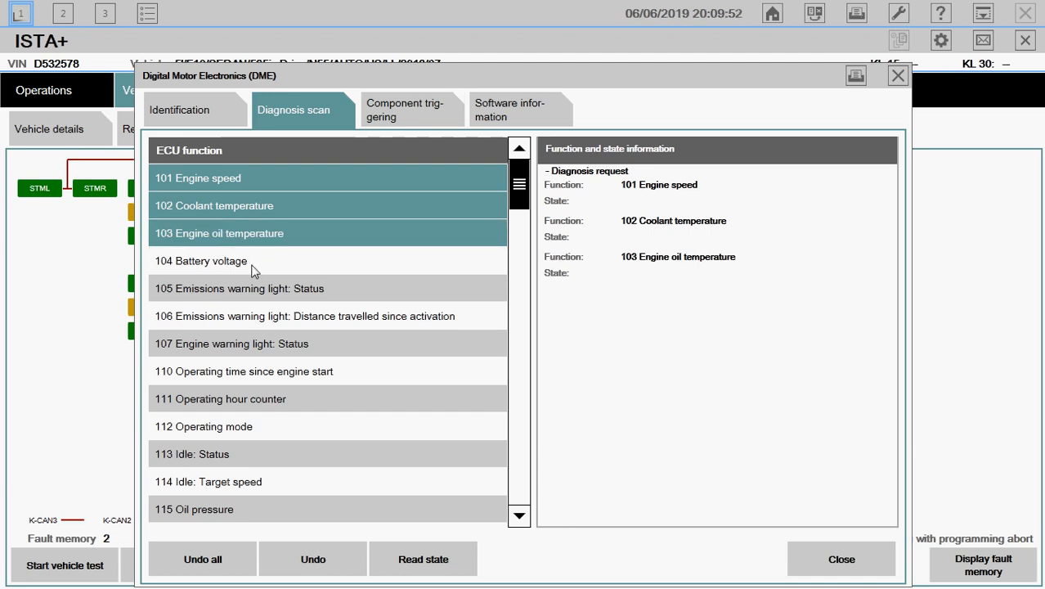
click(252, 265)
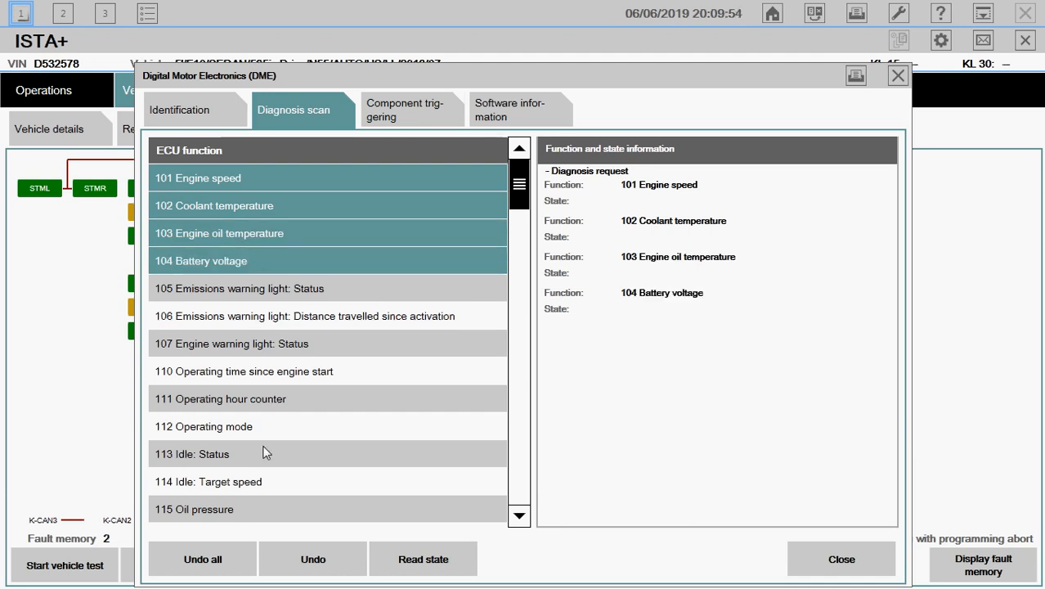
click(258, 508)
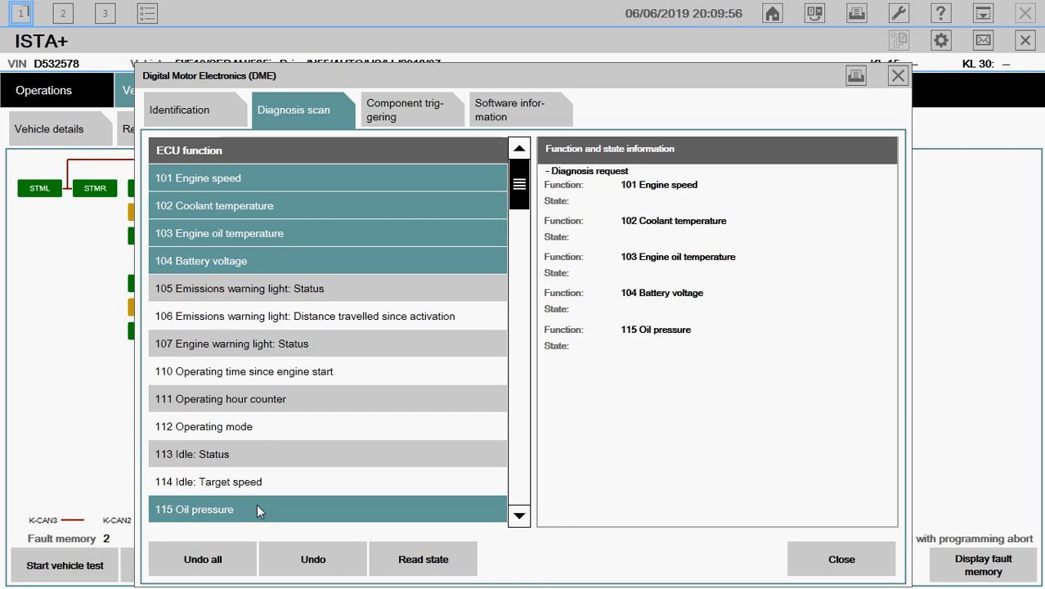
Add air mass, fuel tank level and fuel temperature to the DME diagnosis request.
drag(520, 193, 519, 242)
click(459, 230)
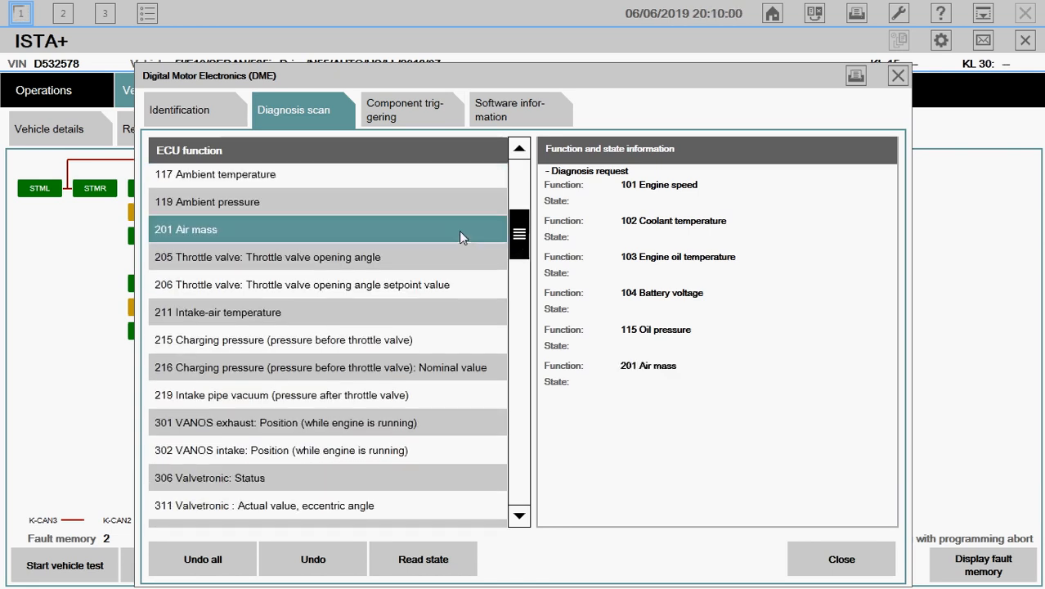
drag(519, 248, 517, 279)
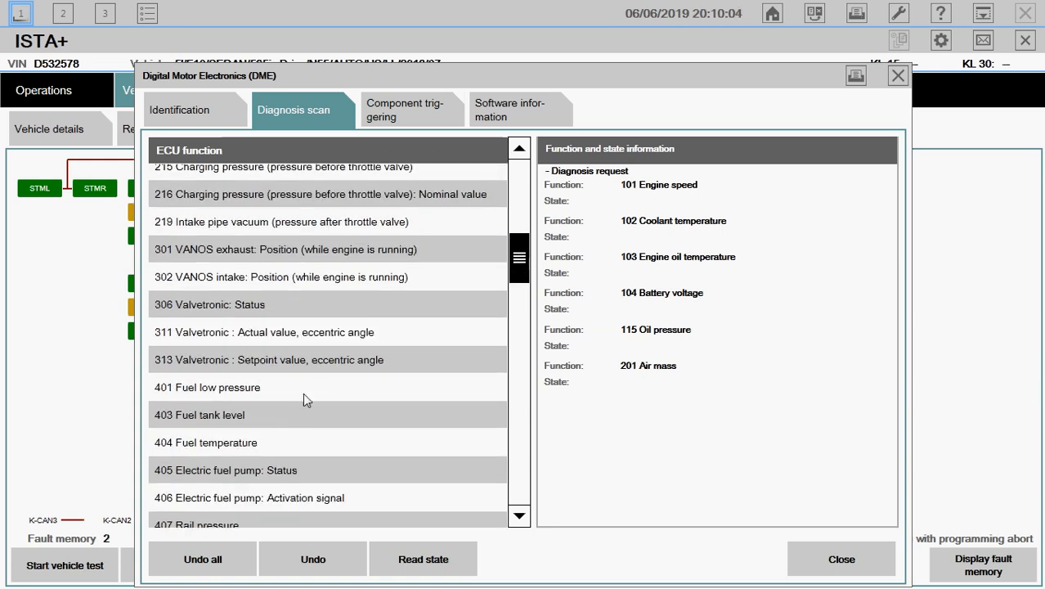
click(289, 411)
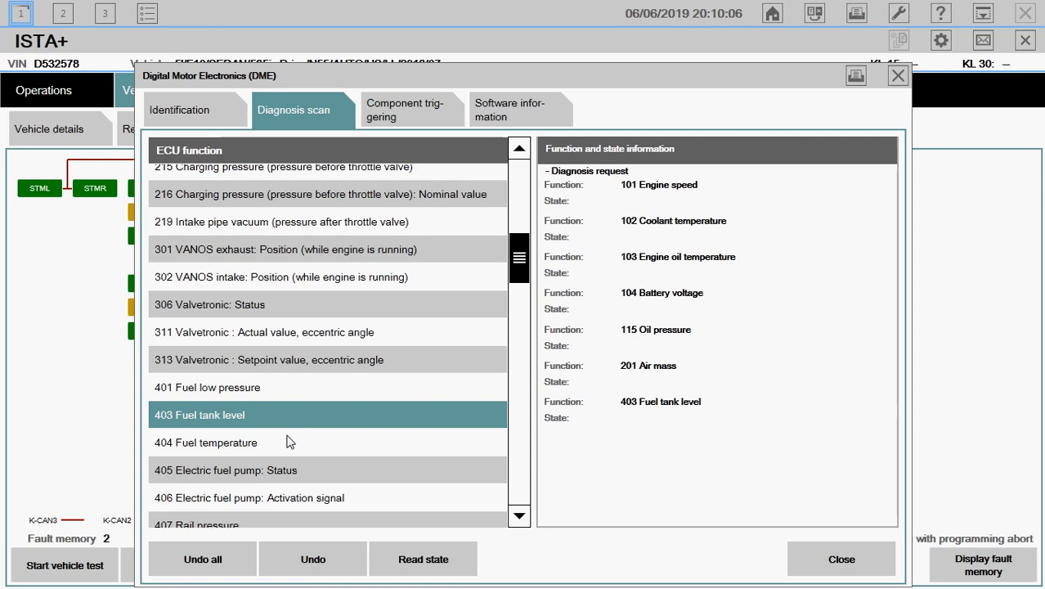
click(289, 442)
Read the state of all selected DME functions, and close the DME functions.
drag(518, 273, 513, 507)
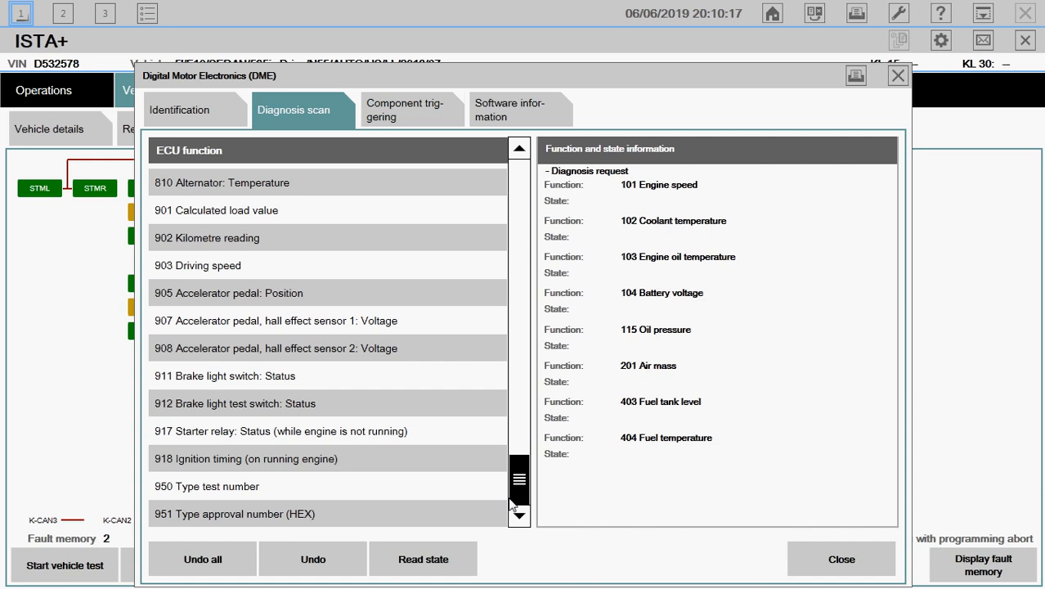
click(412, 563)
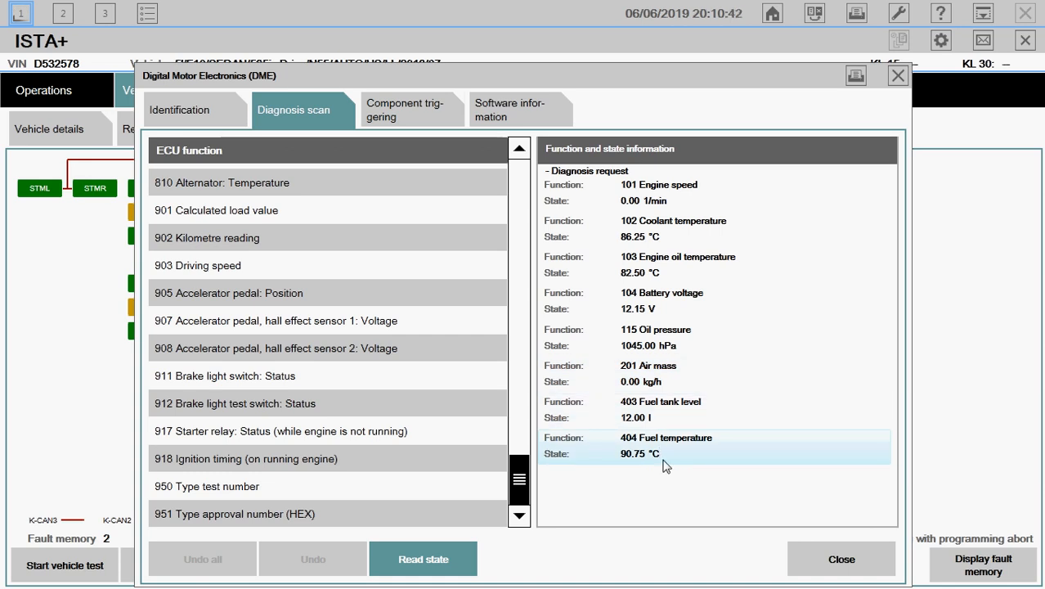
click(830, 553)
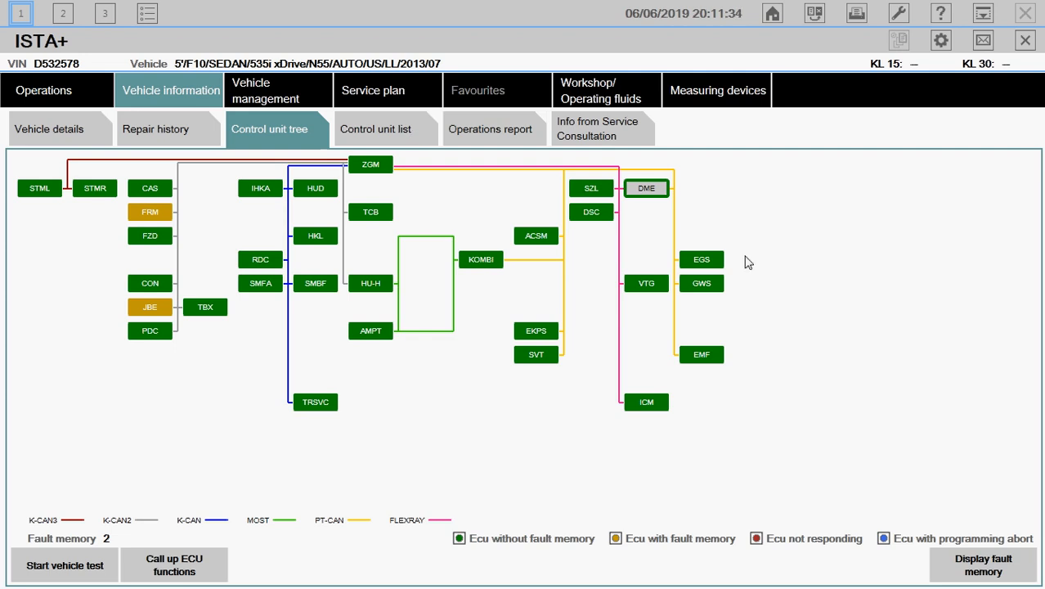
Close the active operation for the F10 535i xDrive, and exit the program.
click(148, 16)
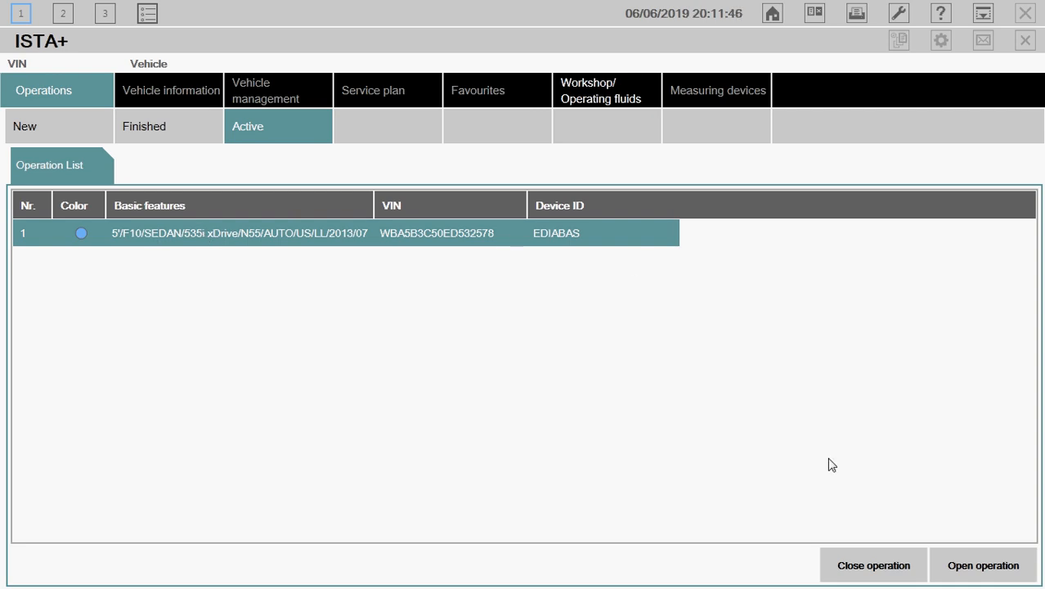
click(880, 567)
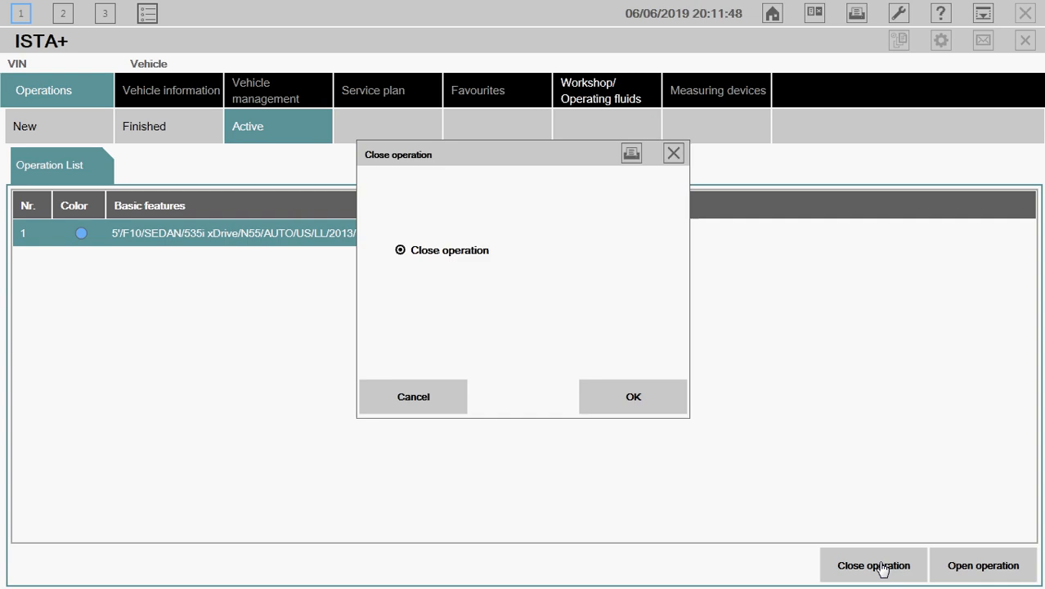
click(651, 401)
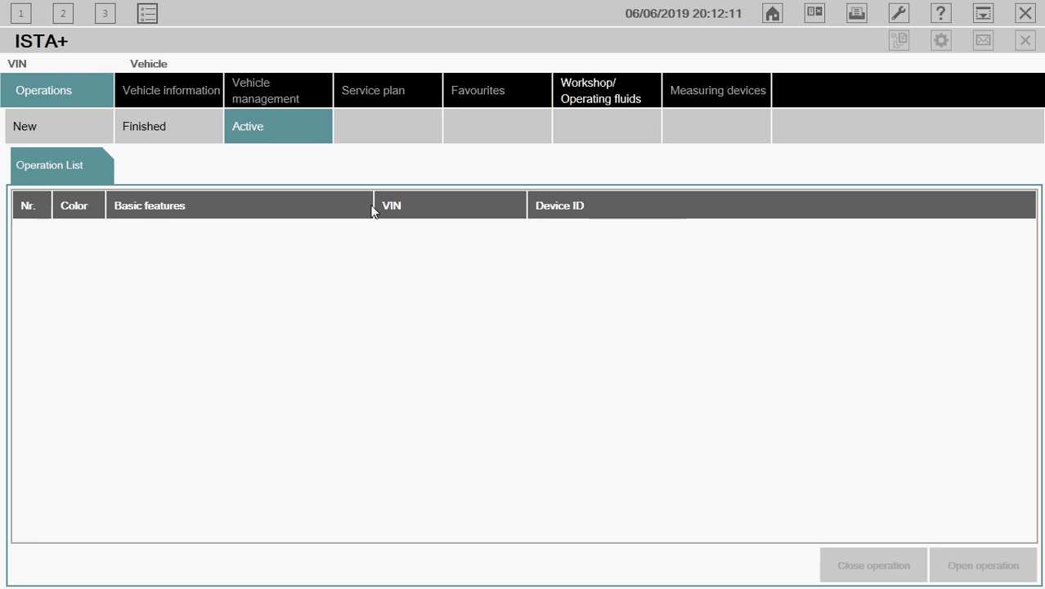
click(1027, 16)
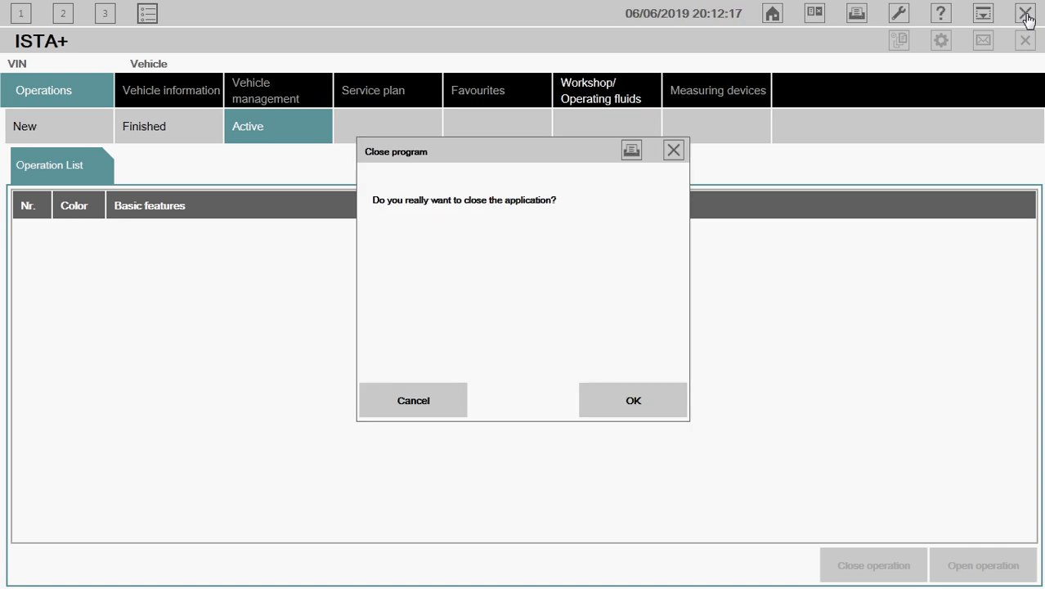
click(659, 406)
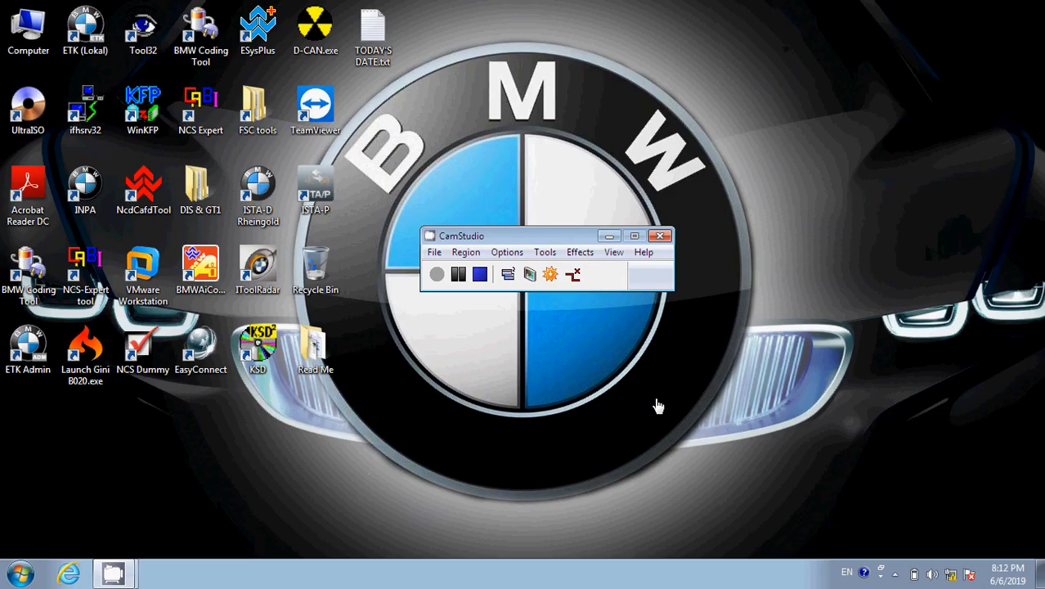